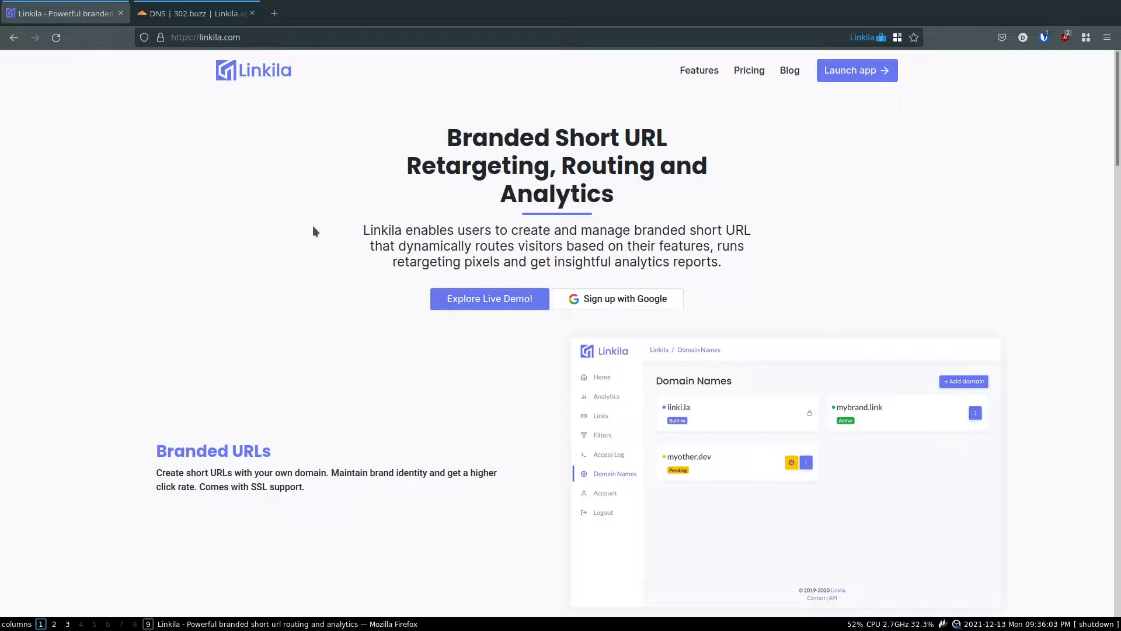
- Launch Linkila's live demo and add foo.302.buzz as a new domain name
left_click(475, 301)
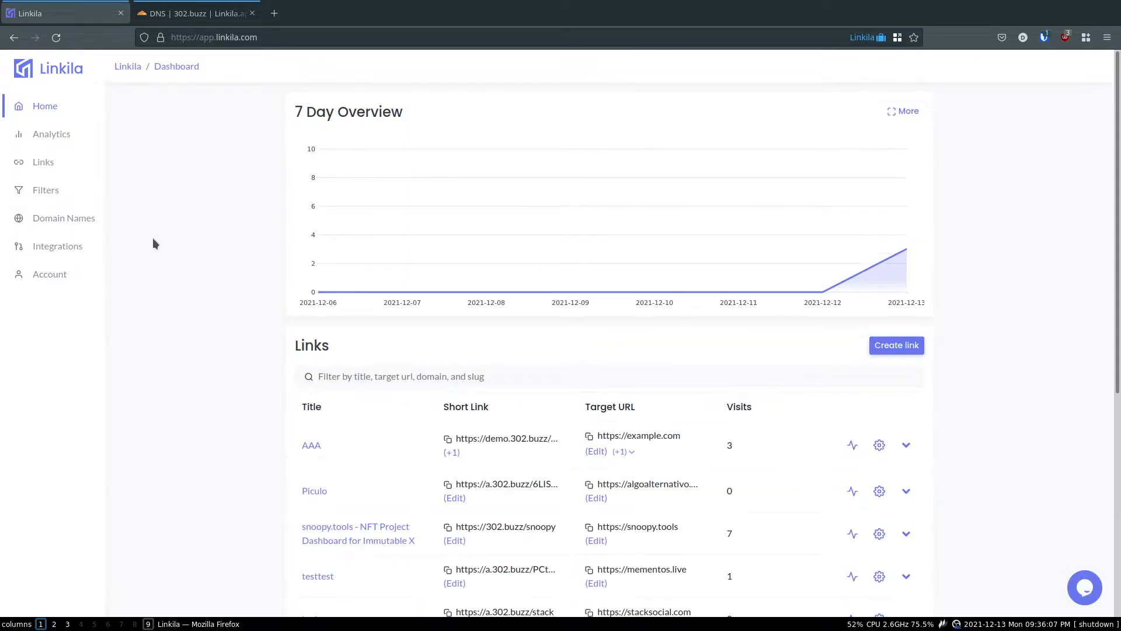
left_click(85, 222)
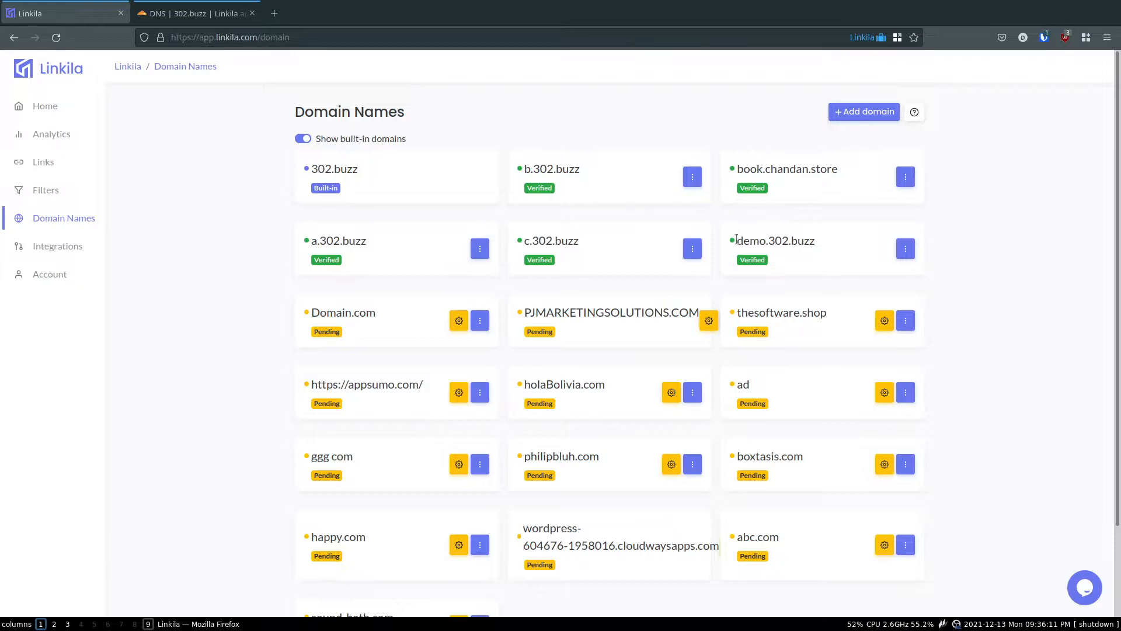
left_click(865, 112)
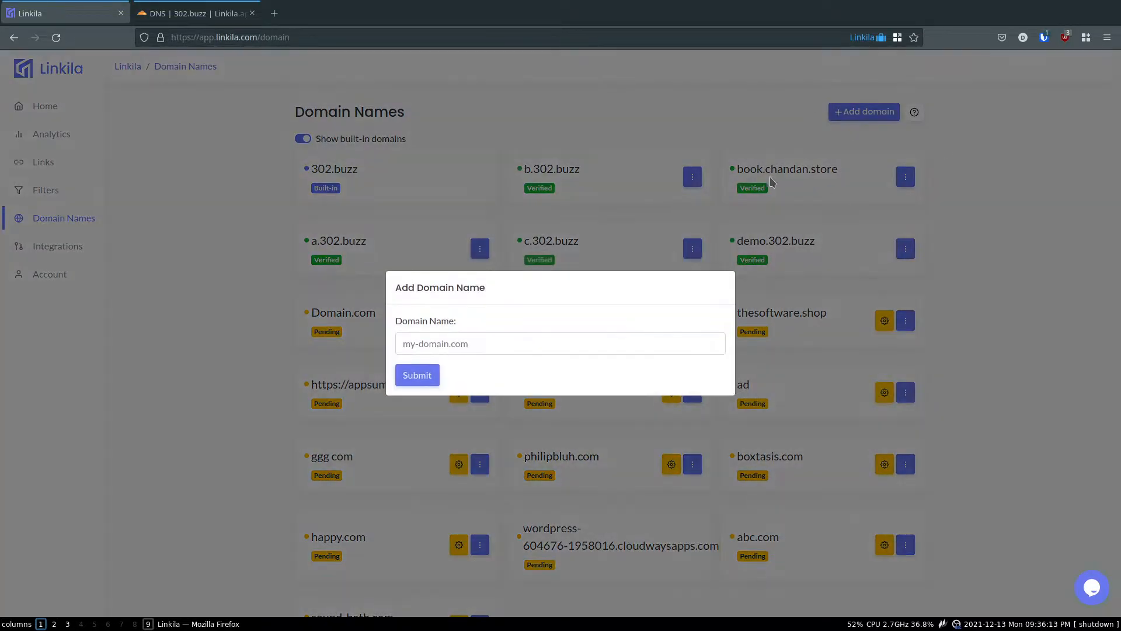
left_click(522, 339)
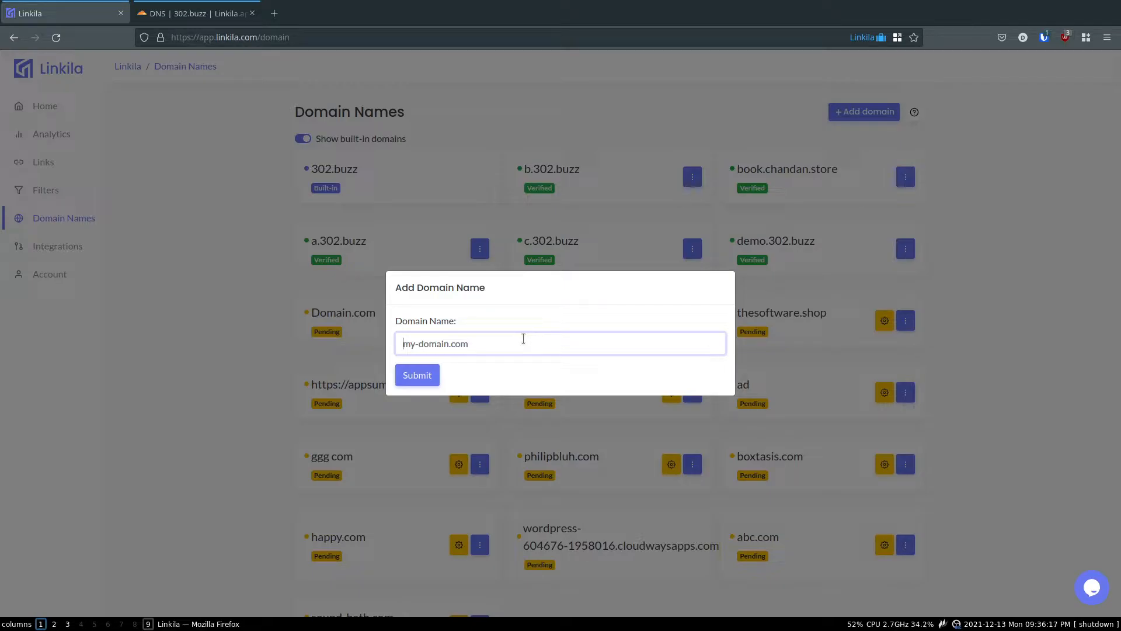
type("foo.302.buzz")
left_click(412, 366)
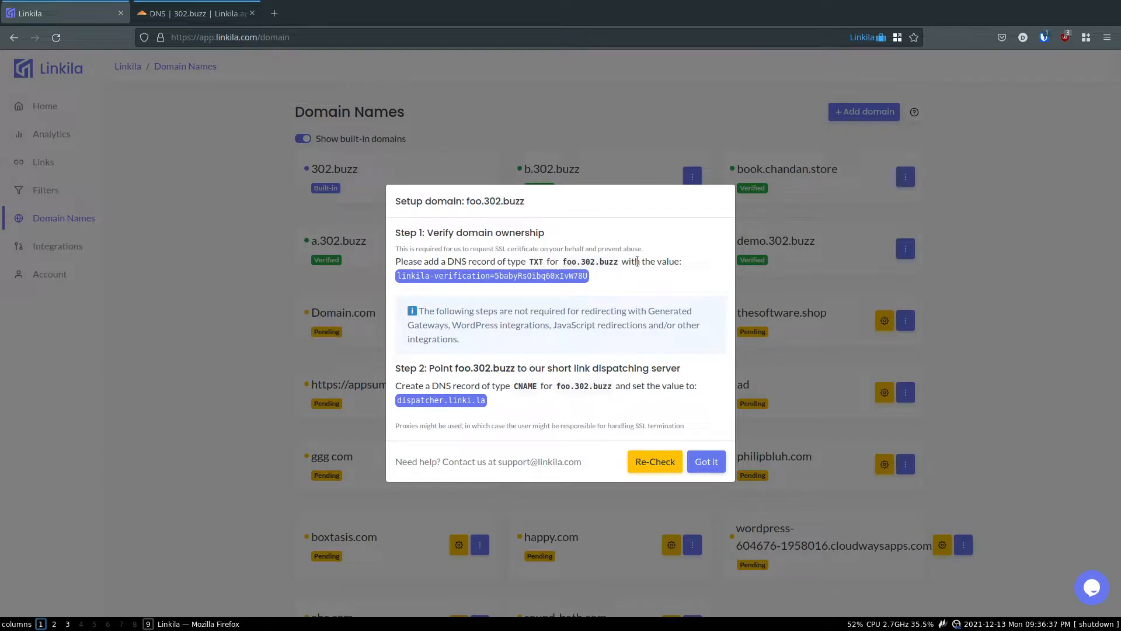
- Copy the TXT verification value for foo.302.buzz and switch to the Cloudflare DNS page of 302.buzz
left_click(501, 278)
left_click(188, 13)
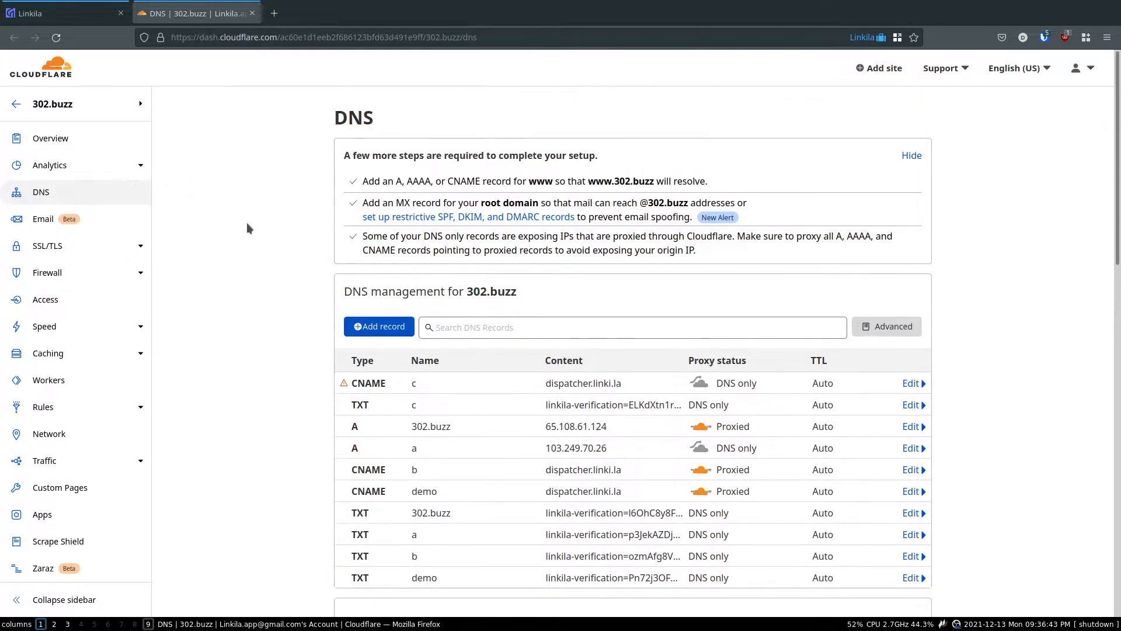
left_click(97, 12)
left_click(193, 14)
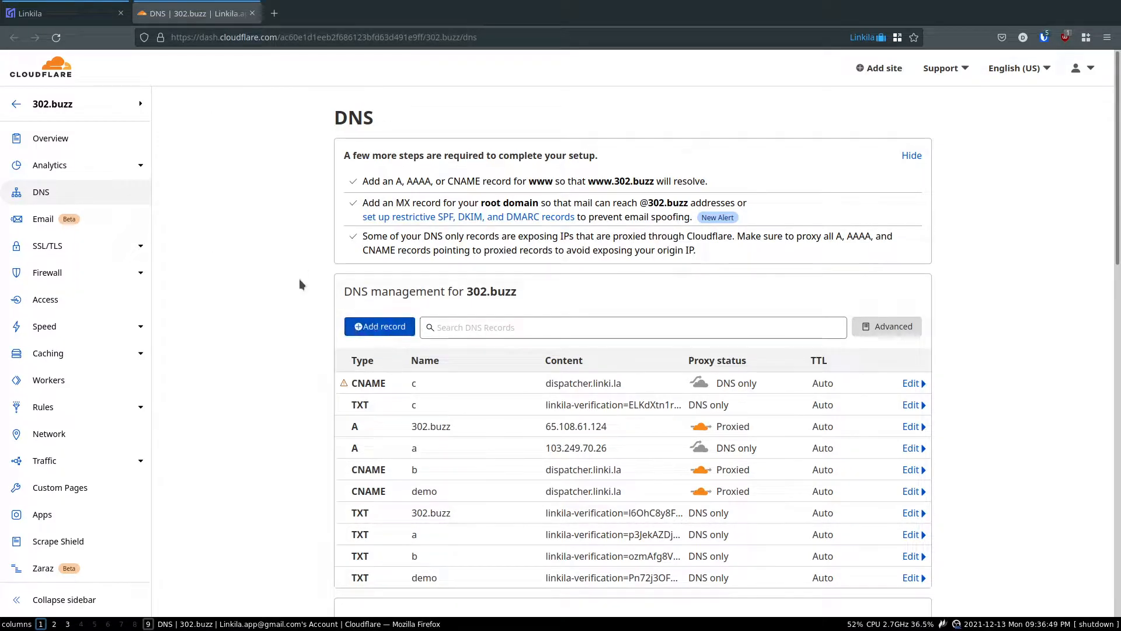
- Start a new DNS record for 302.buzz with the type TXT
left_click(378, 325)
scroll(377, 274, "down", 2)
left_click(377, 265)
scroll(374, 343, "down", 5)
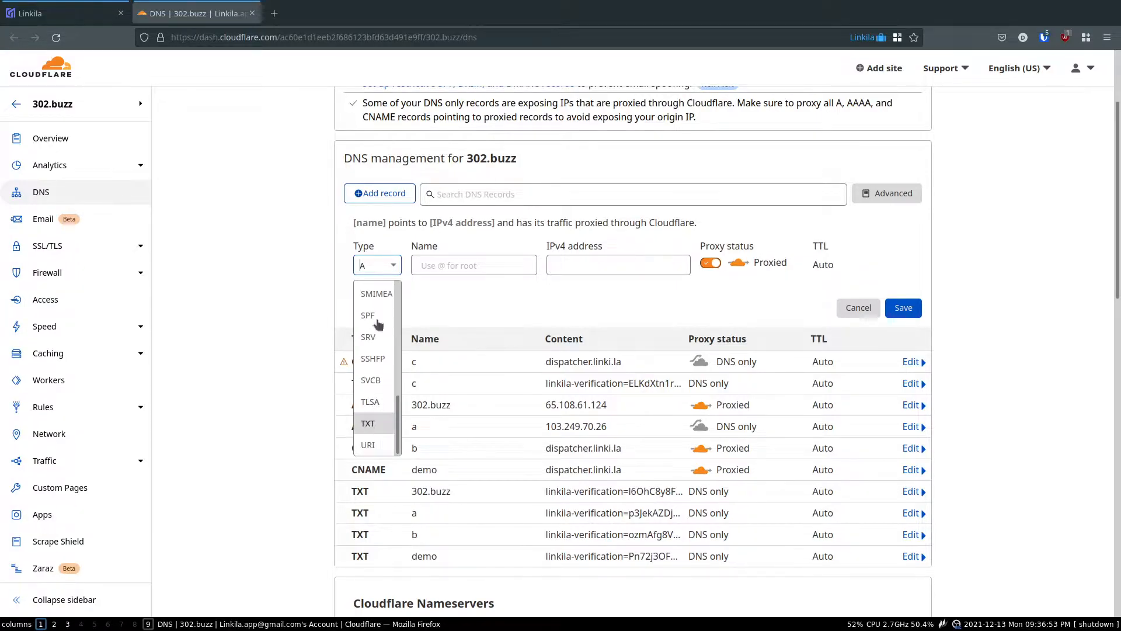
key("Return")
- Name the TXT record foo, paste the domain verification token as its content and save the record
left_click(115, 10)
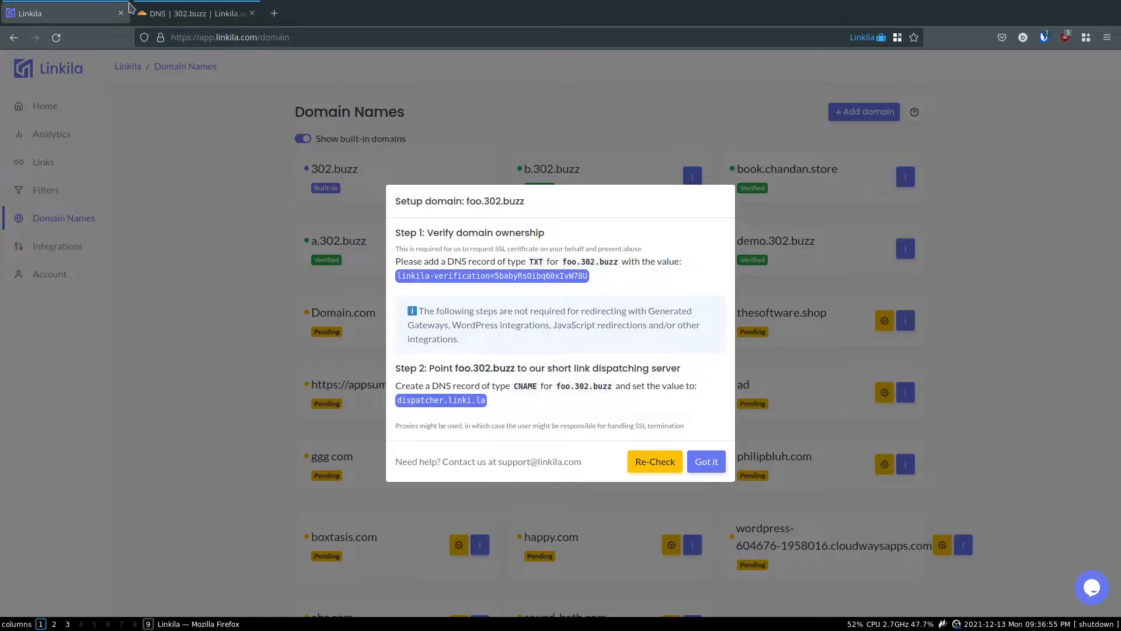
left_click(193, 13)
type("foo")
left_click(445, 323)
key("ctrl+v")
left_click(904, 386)
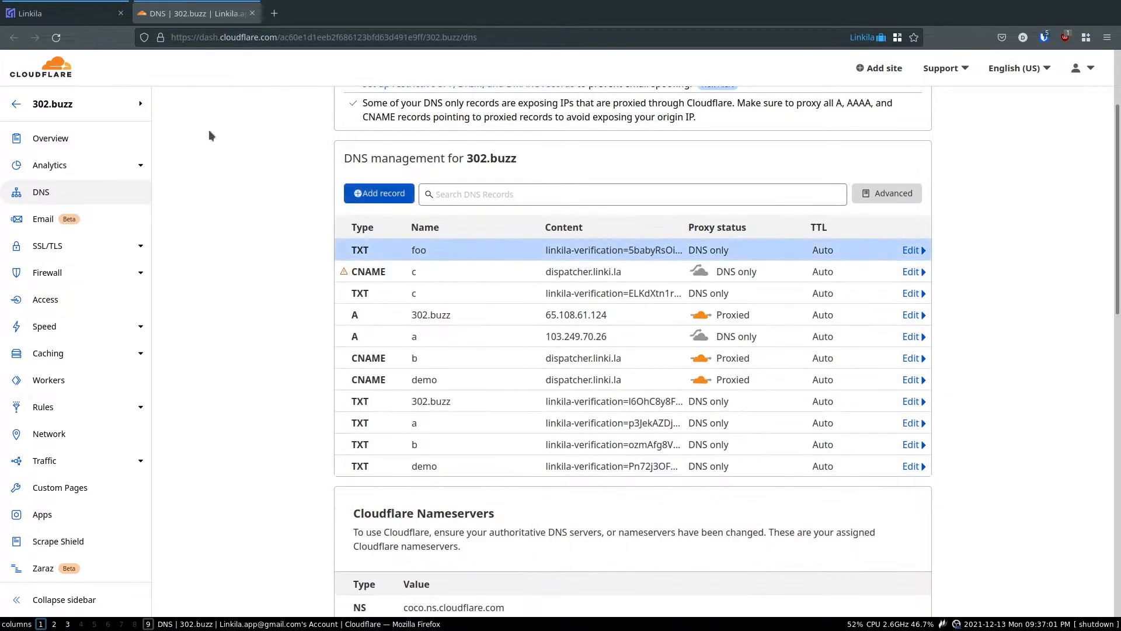
- Copy the CNAME value dispatcher.linki.la from Linkila's foo.302.buzz setup instructions and return to Cloudflare
left_click(62, 13)
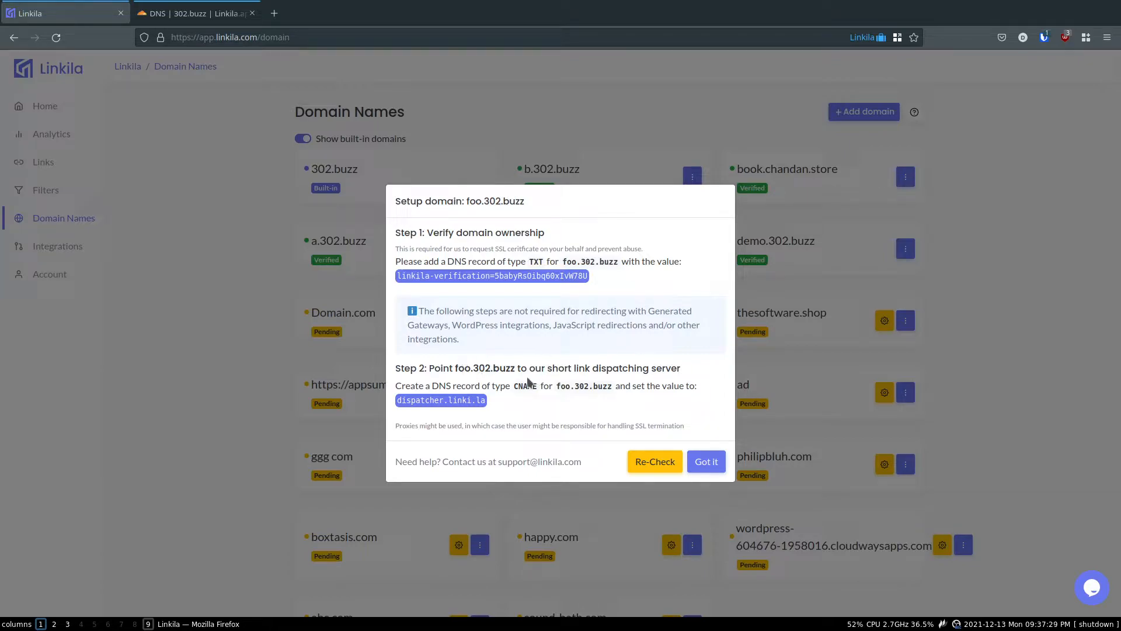
left_click(467, 402)
left_click(467, 403)
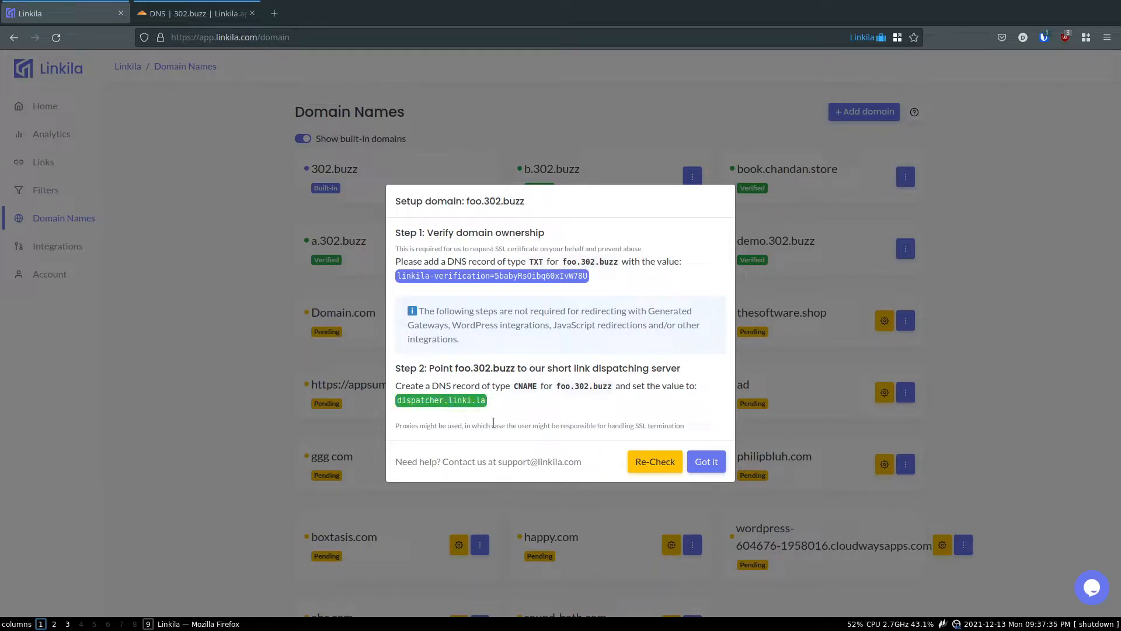
left_click(197, 12)
- Start another DNS record for 302.buzz with the type CNAME
left_click(386, 196)
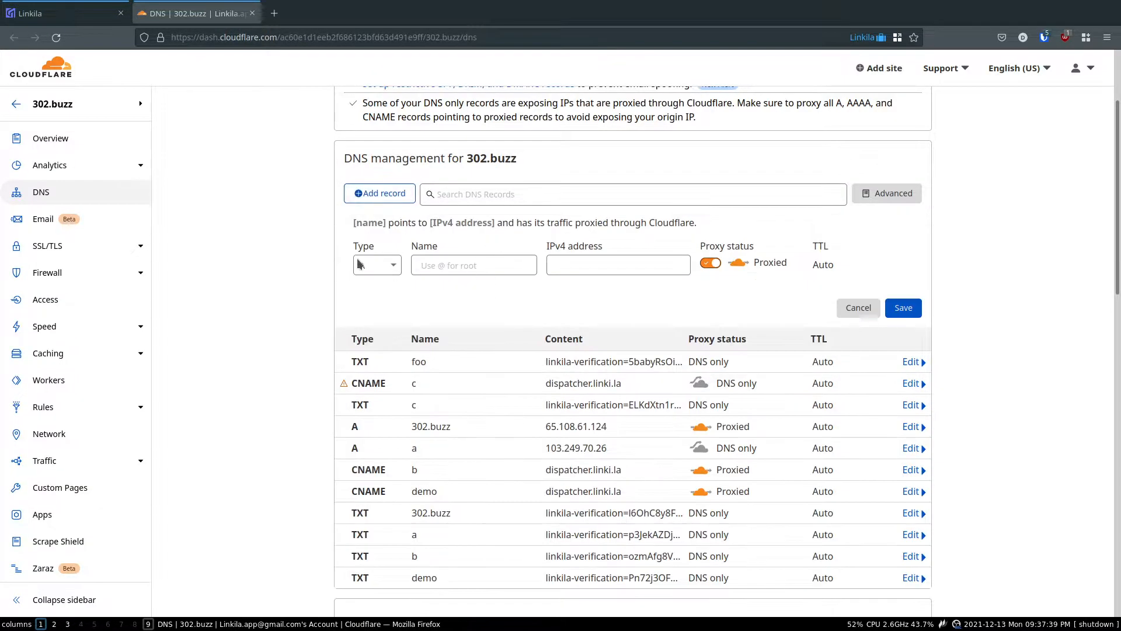
left_click(357, 264)
scroll(372, 383, "down", 5)
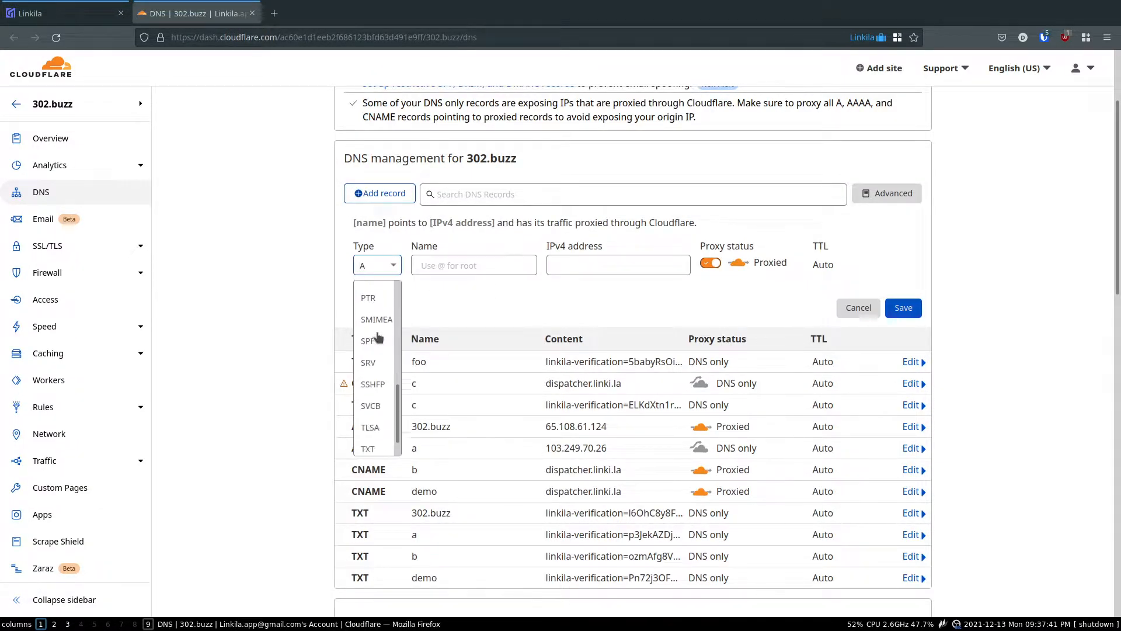
scroll(373, 368, "up", 4)
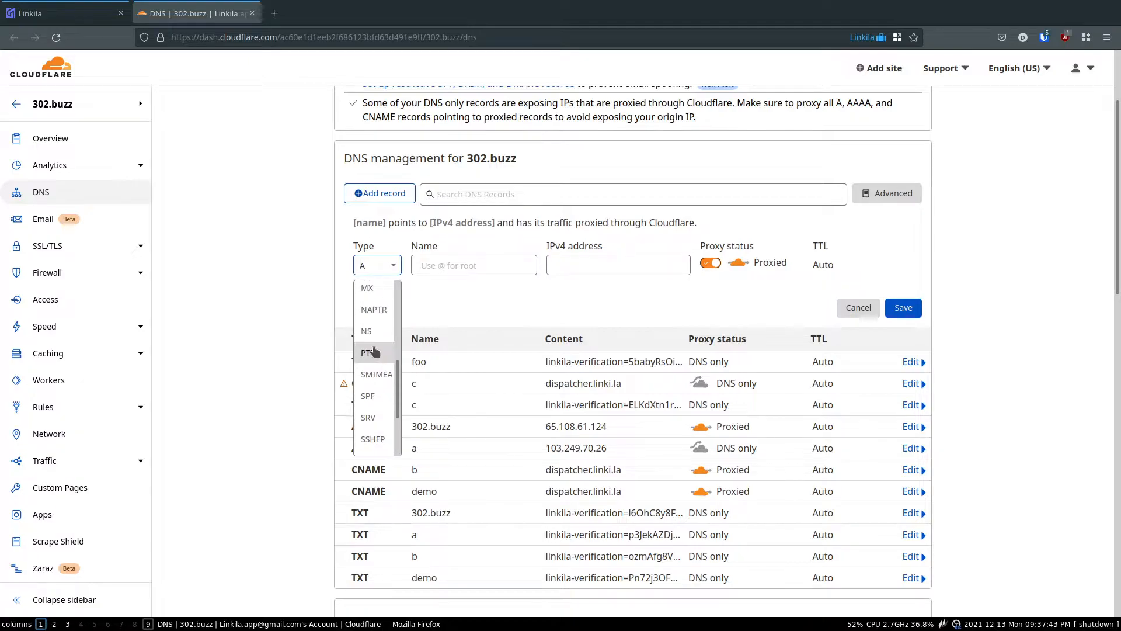
scroll(375, 350, "up", 2)
left_click(374, 363)
- Name the CNAME record foo and set its target to dispatcher.linki.la
left_click(488, 260)
type("foo")
left_click(584, 265)
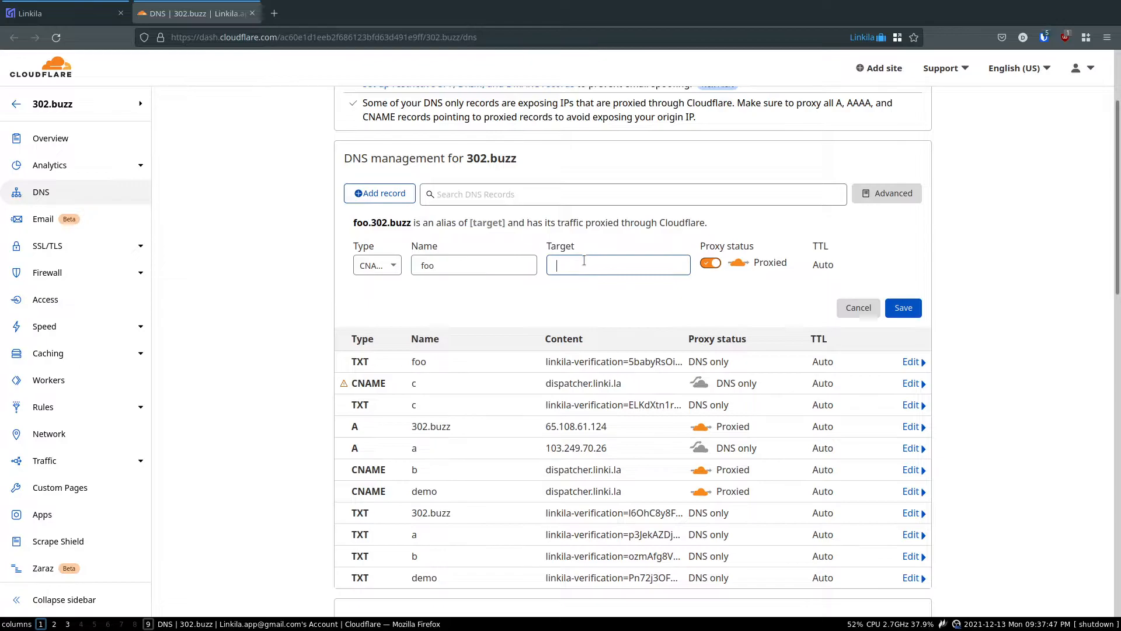
key("ctrl+v")
left_click(566, 292)
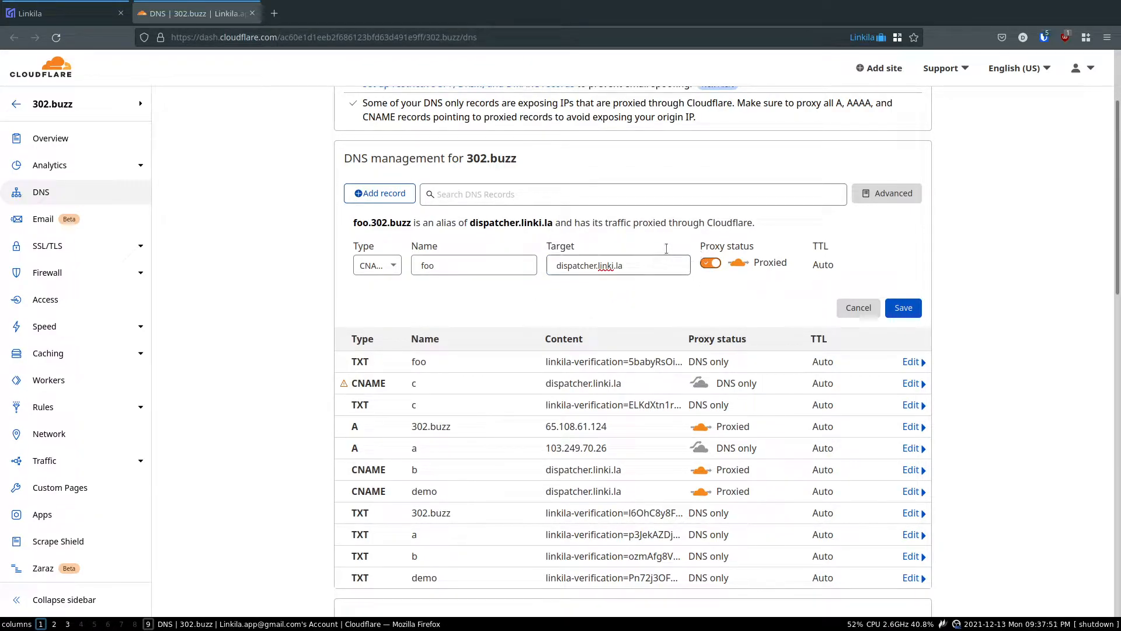
- Turn off proxying for the foo CNAME record so it is DNS only, and save it
left_click(711, 263)
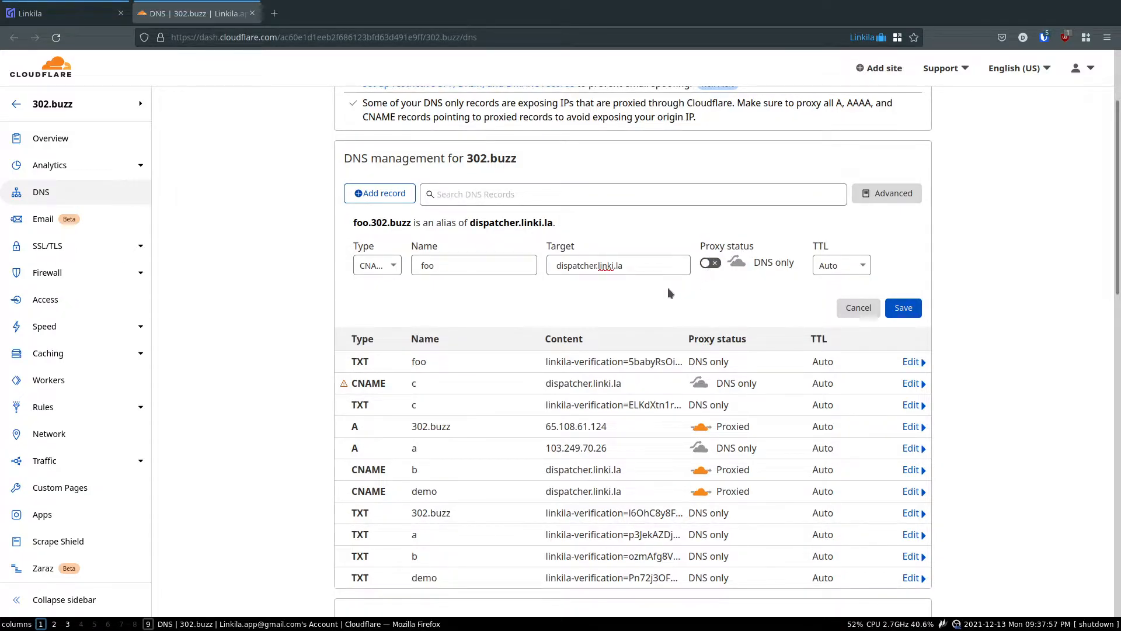
left_click(70, 13)
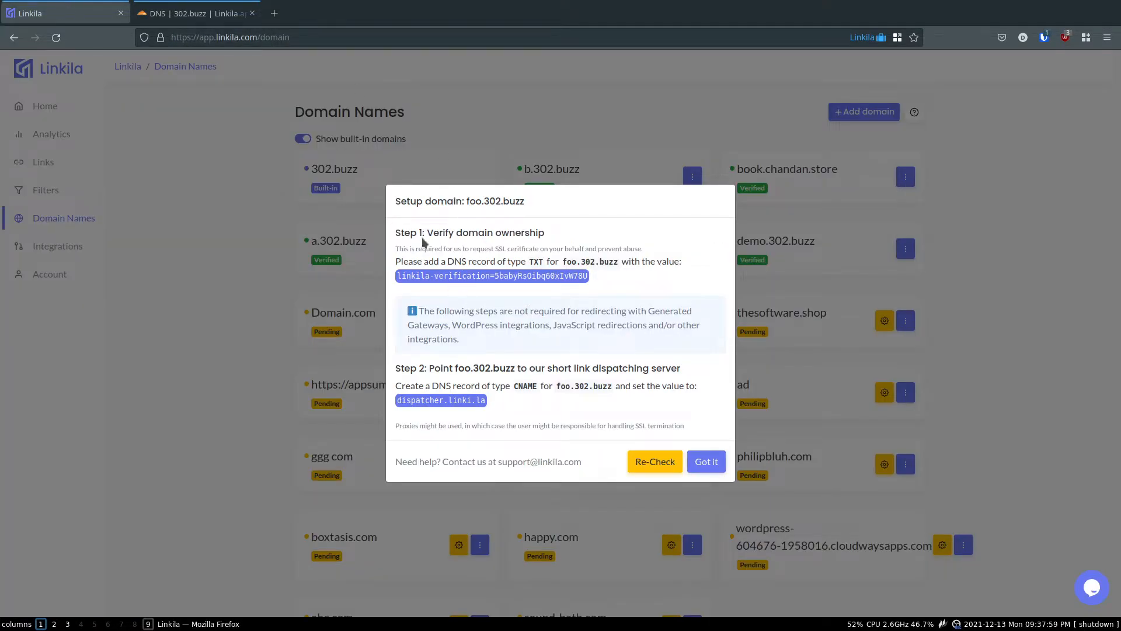
left_click(175, 13)
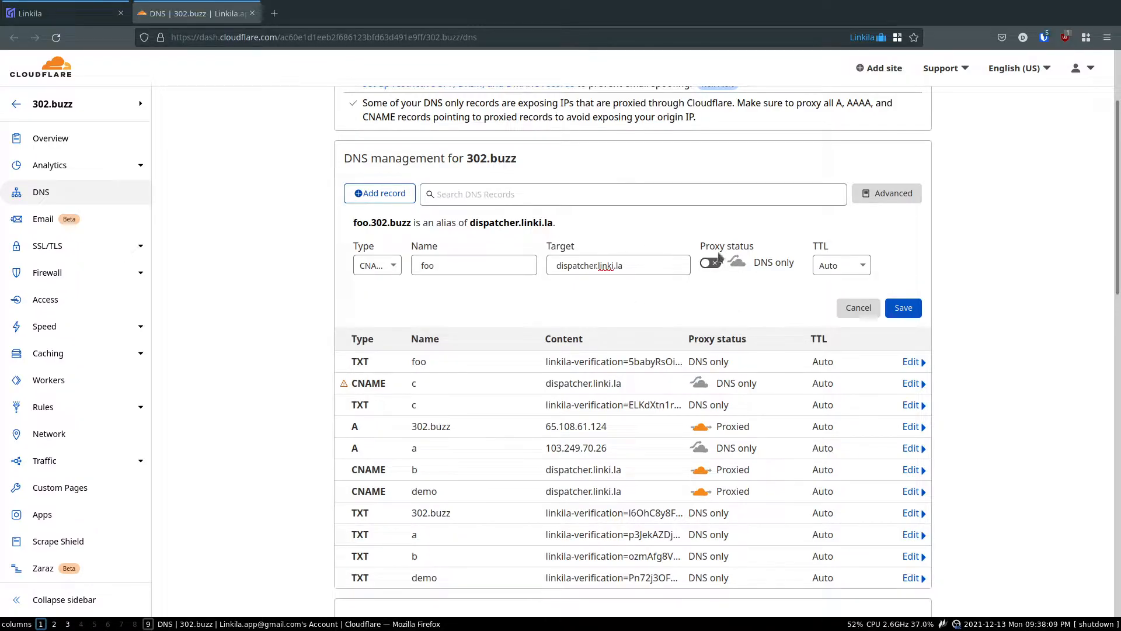
left_click(903, 308)
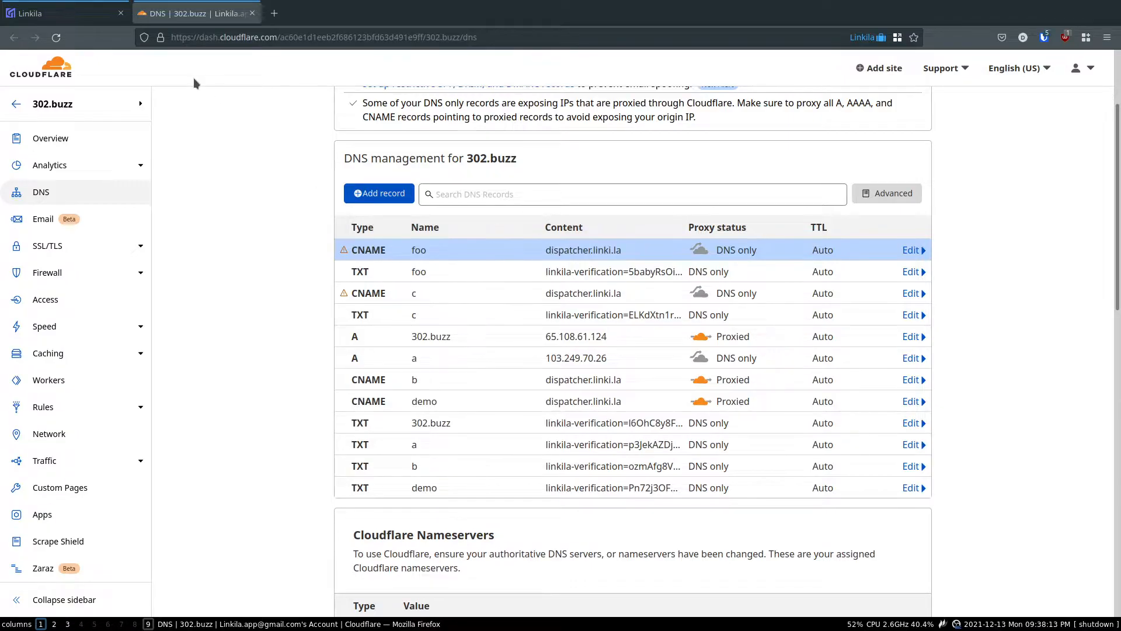
- Switch to Linkila and re-check the DNS setup of foo.302.buzz
left_click(76, 13)
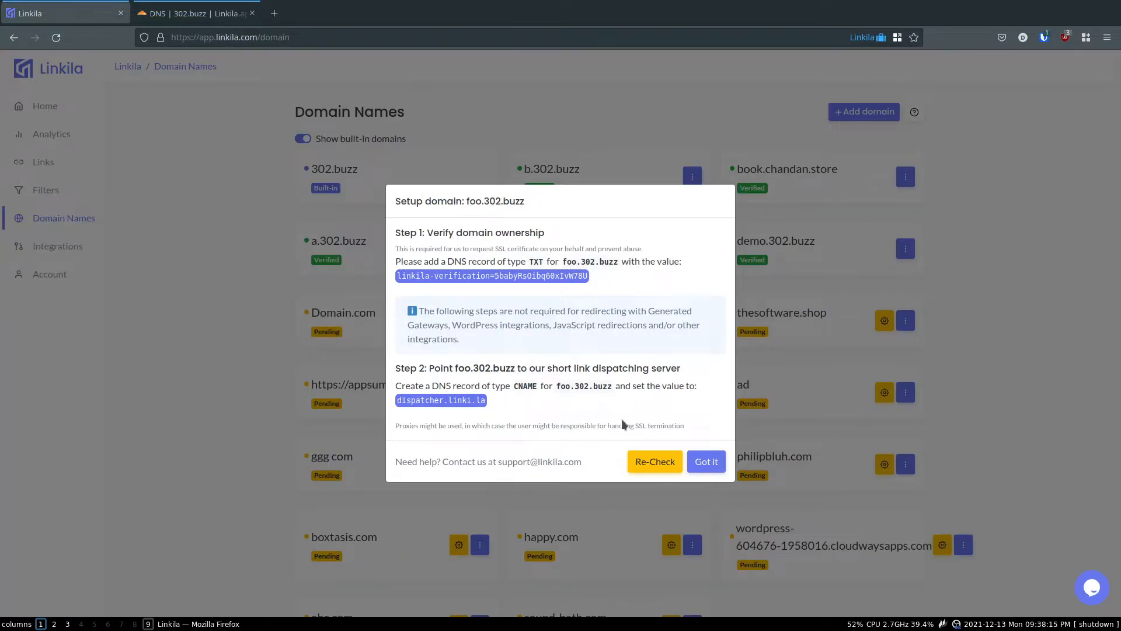
left_click(644, 452)
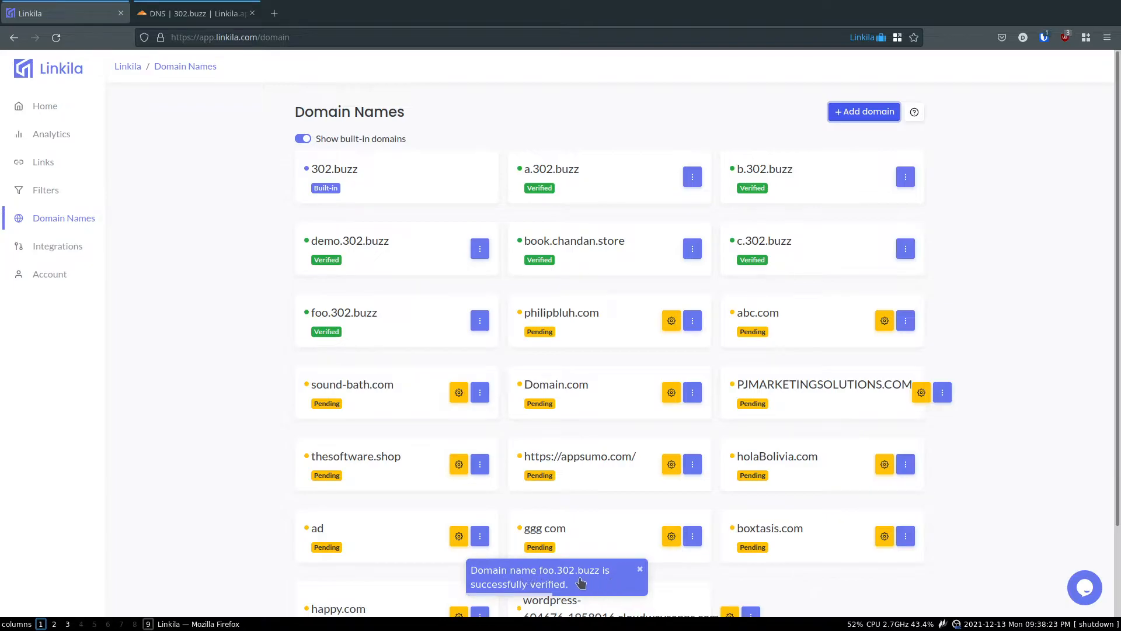
left_click(225, 302)
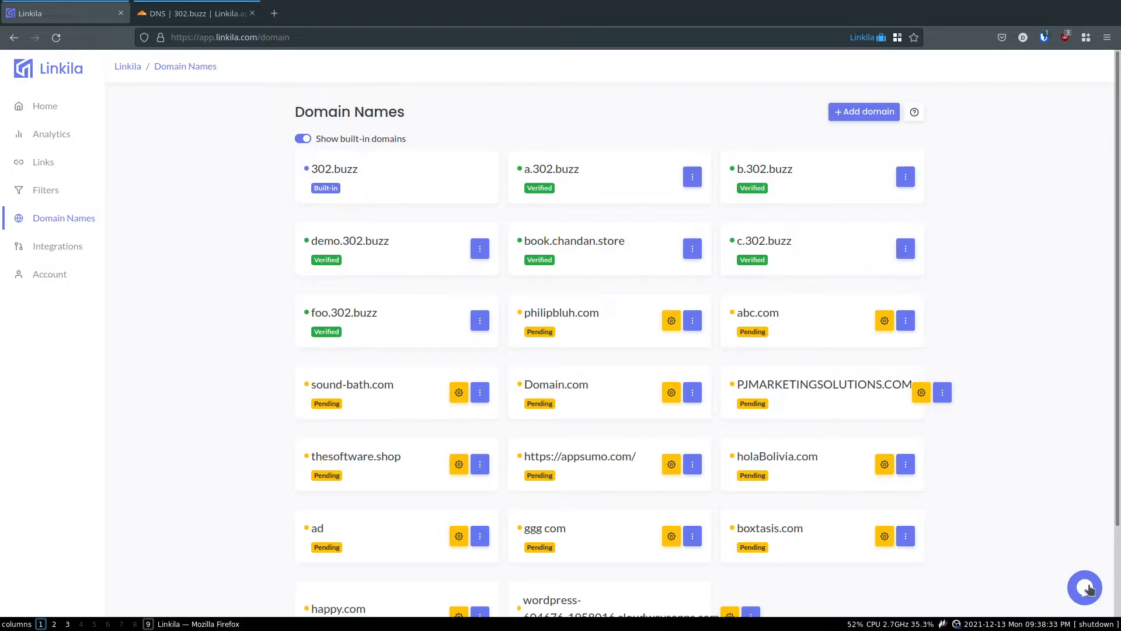
scroll(1035, 441, "down", 1)
scroll(1034, 441, "down", 3)
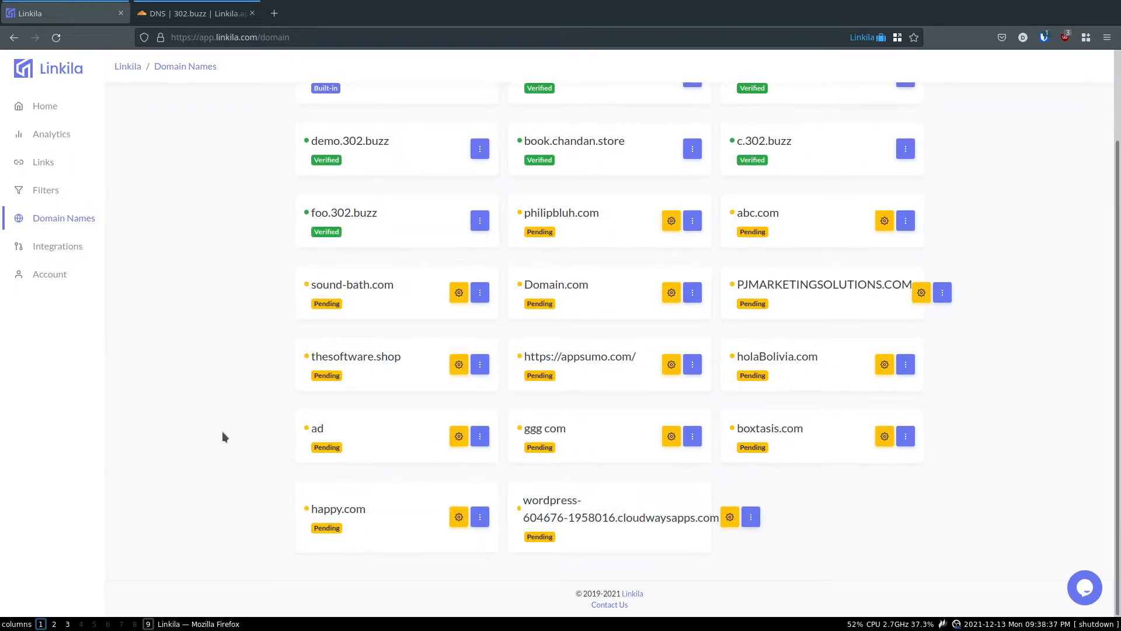
scroll(222, 433, "up", 3)
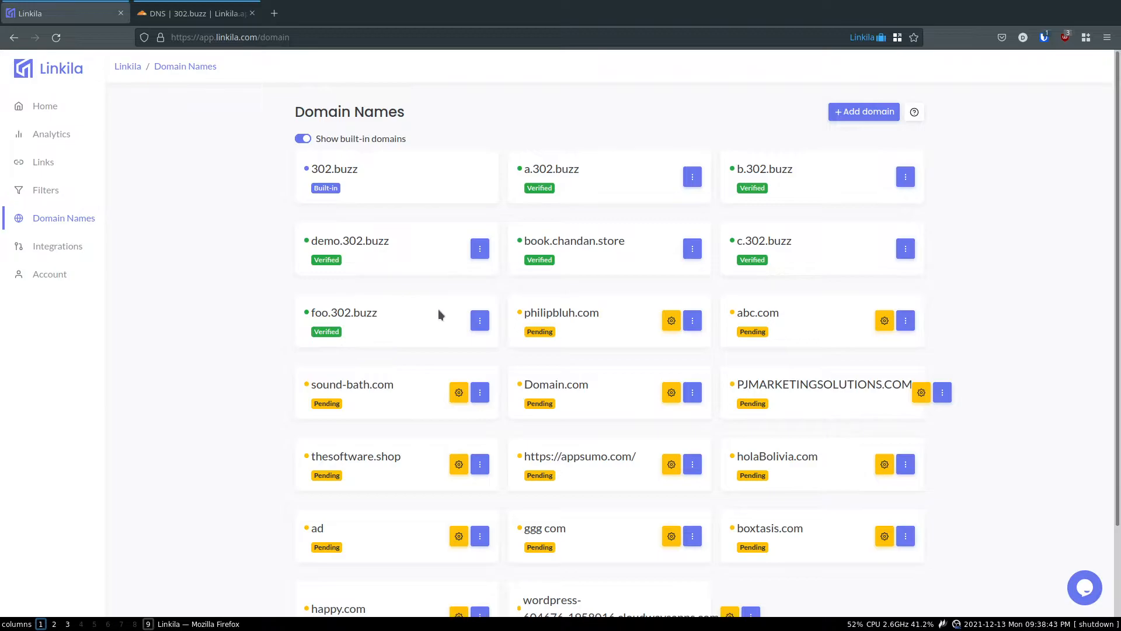
left_click(480, 320)
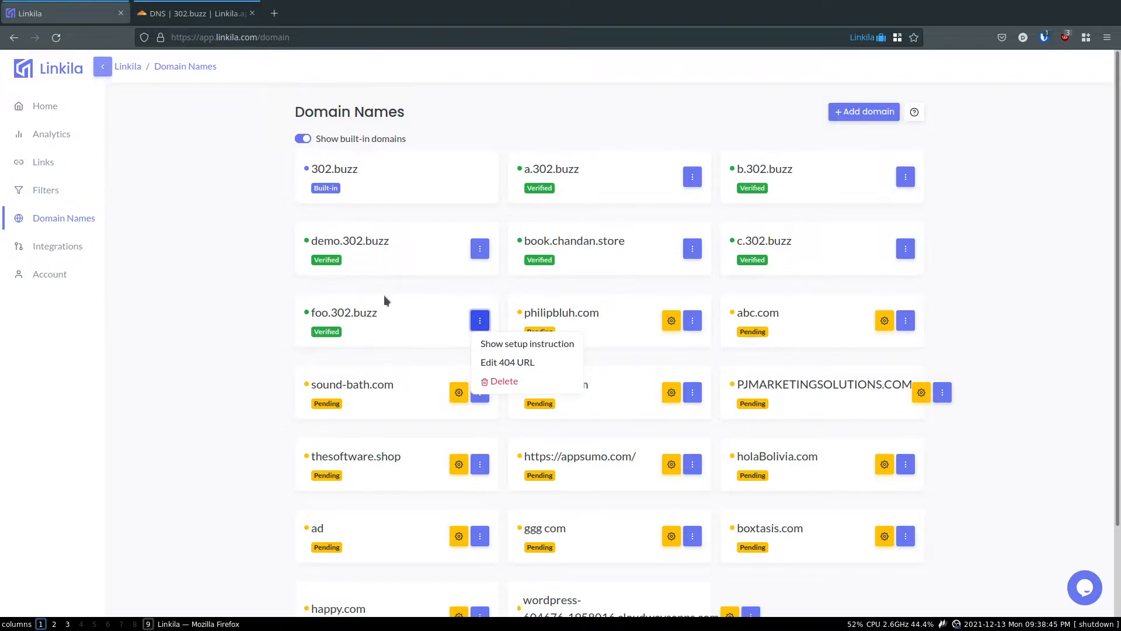
left_click(474, 363)
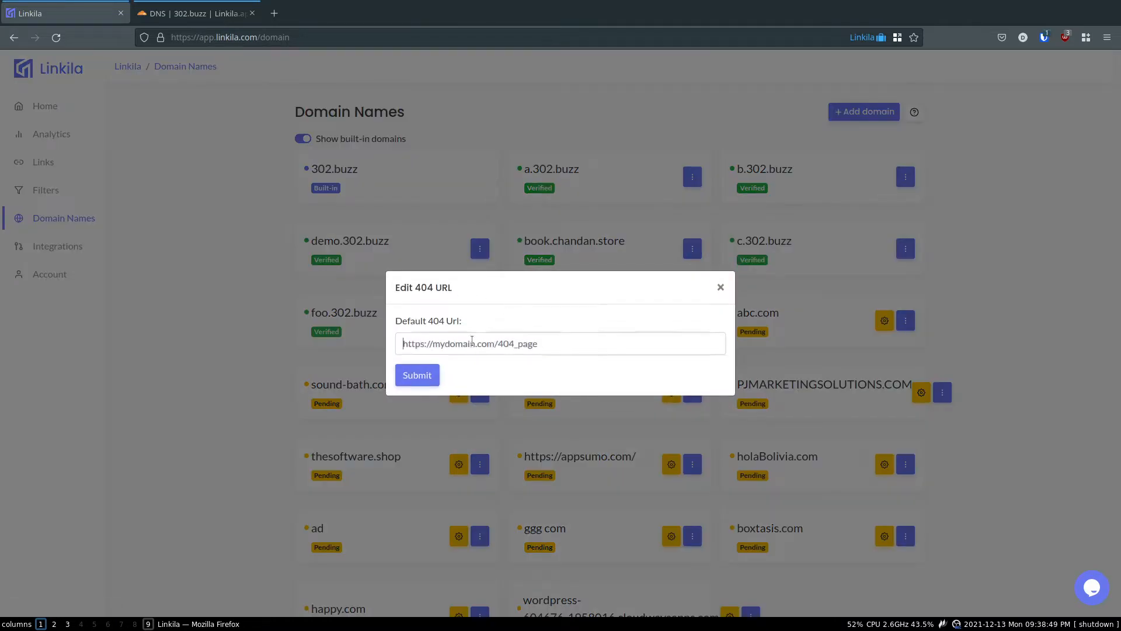
type("http:")
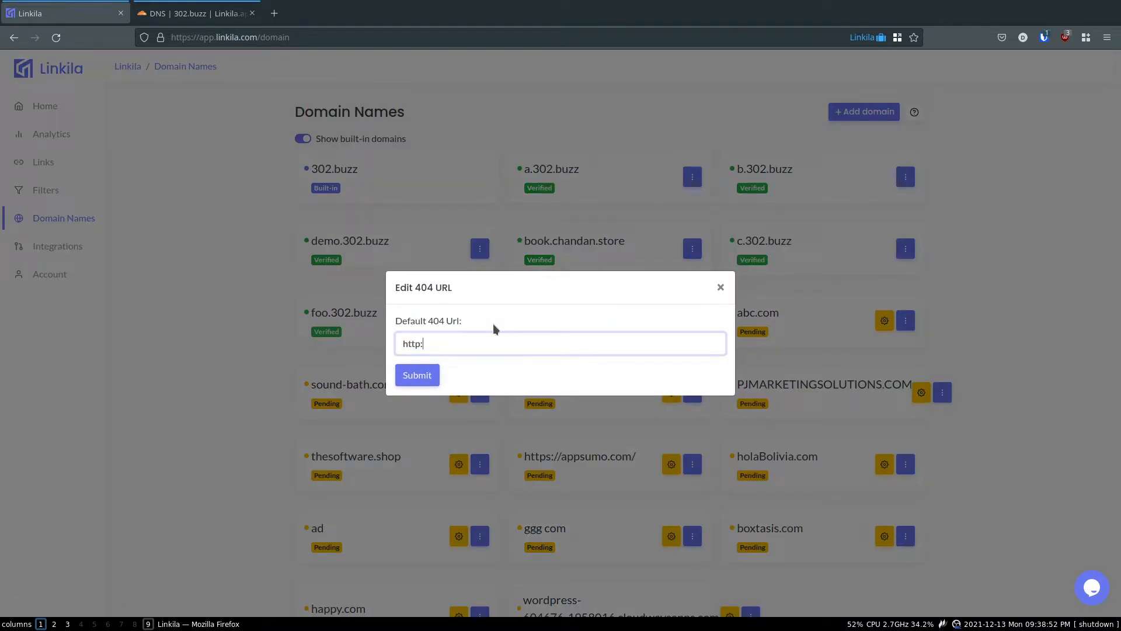
key("BackSpace")
type("s://google.com")
left_click(417, 375)
- Test the 404 redirect by visiting foo.302.buzz in a new browser tab, and close that tab
left_click_drag(378, 313, 308, 315)
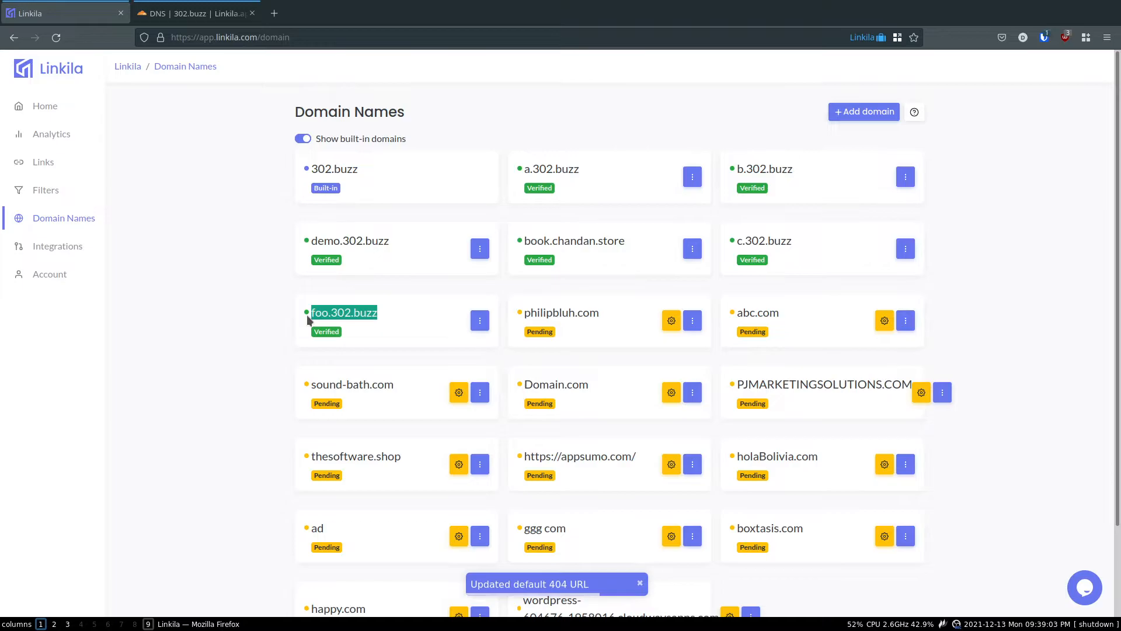
key("ctrl+c")
key("ctrl+t")
key("ctrl+v")
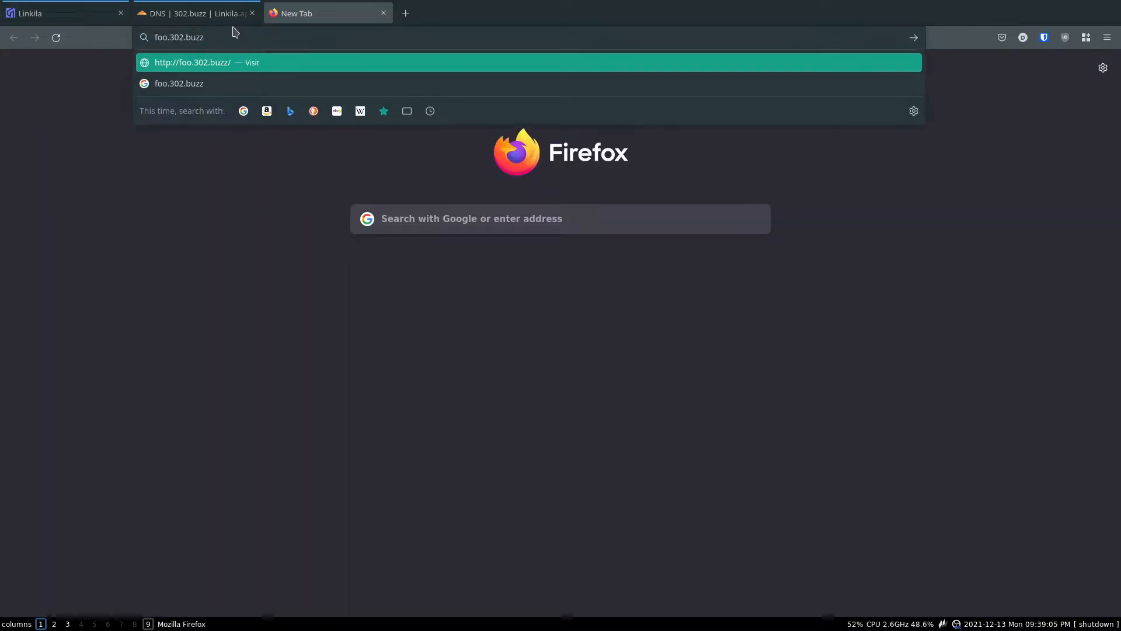
key("Return")
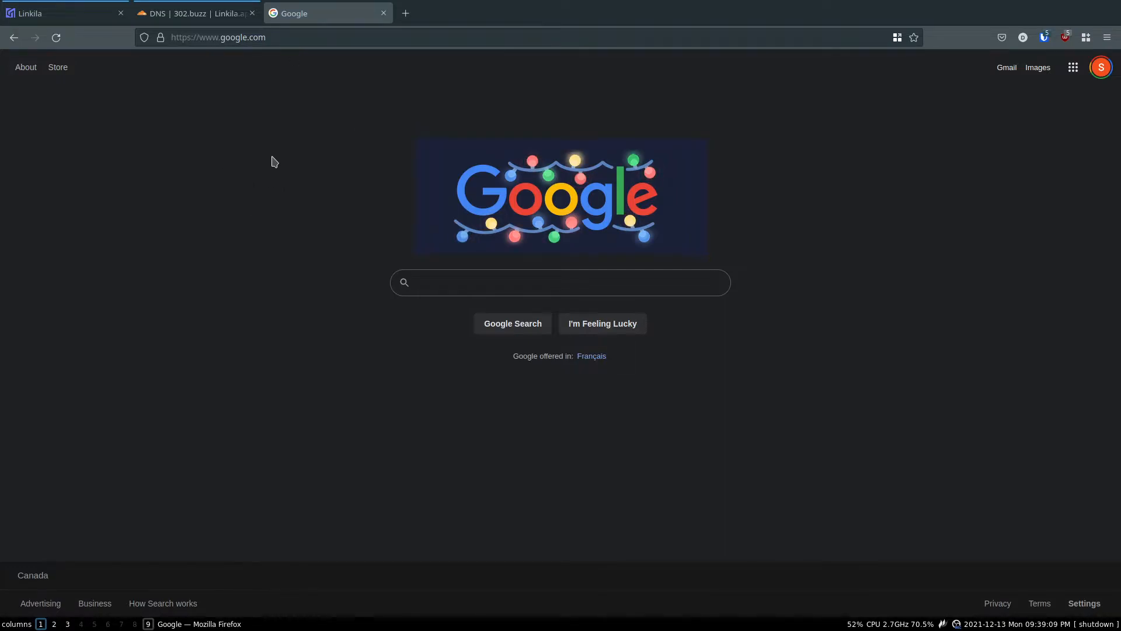
key("ctrl+w")
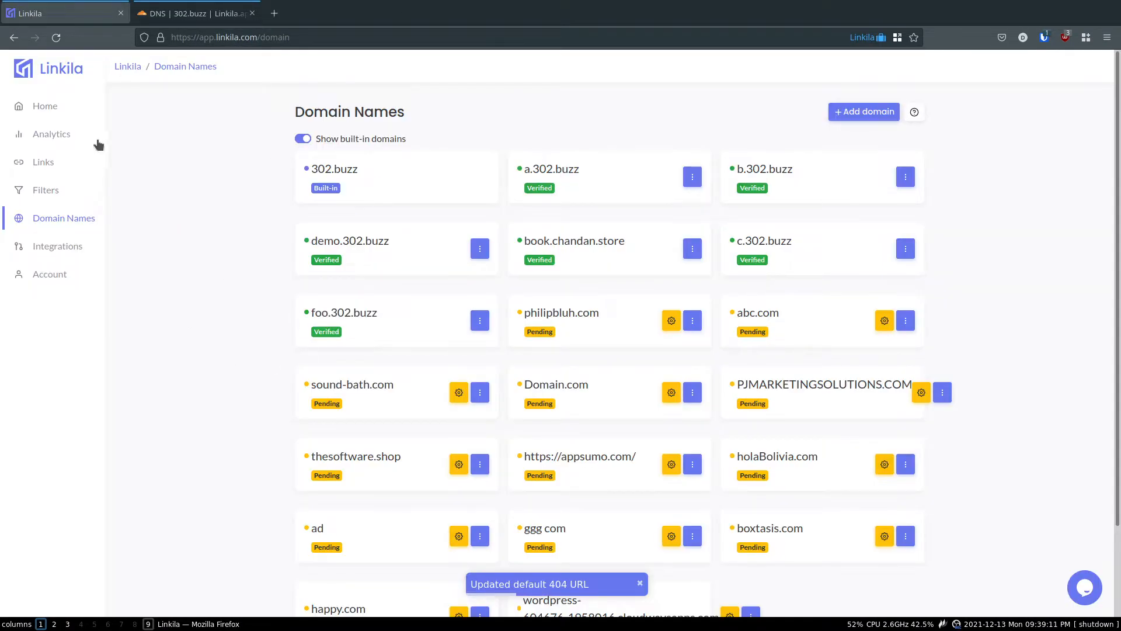
left_click(75, 164)
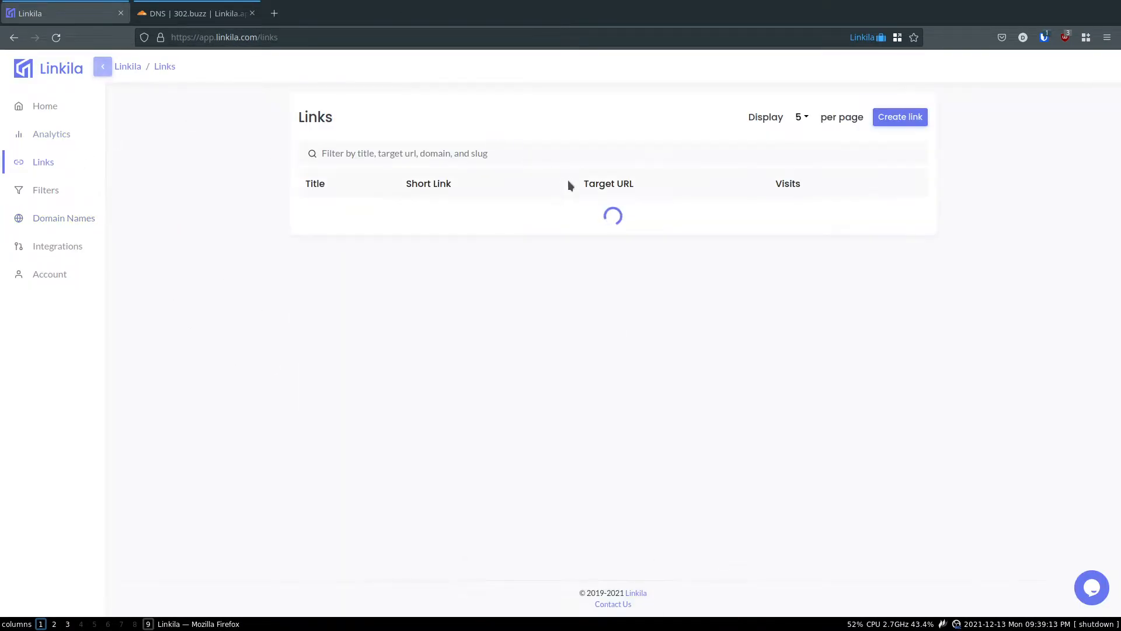
left_click(900, 117)
left_click(448, 166)
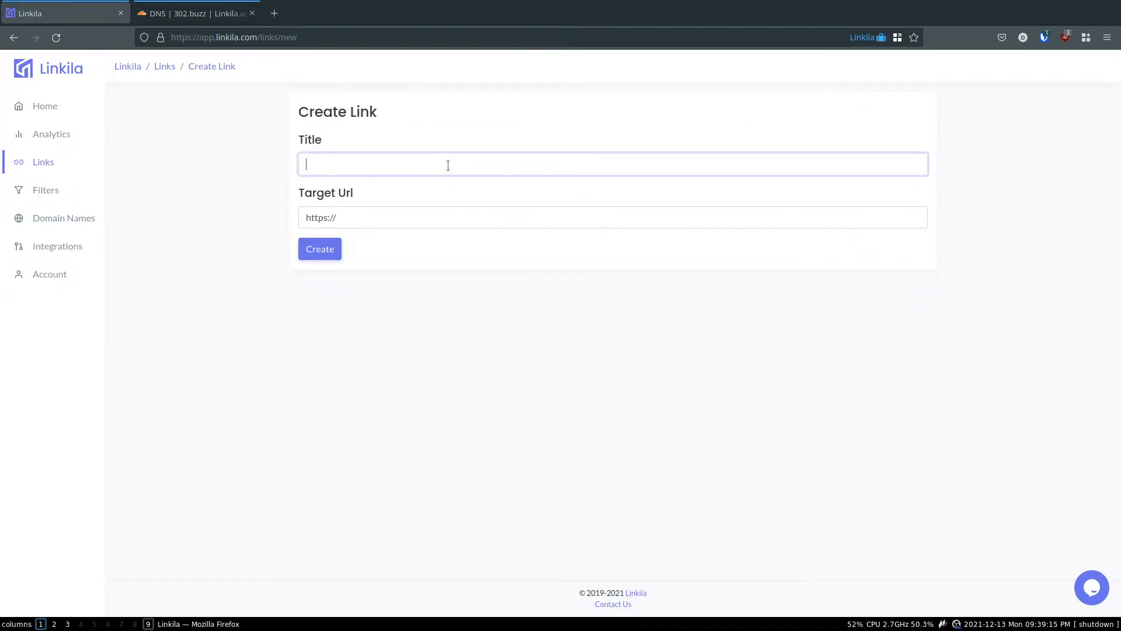
left_click(457, 220)
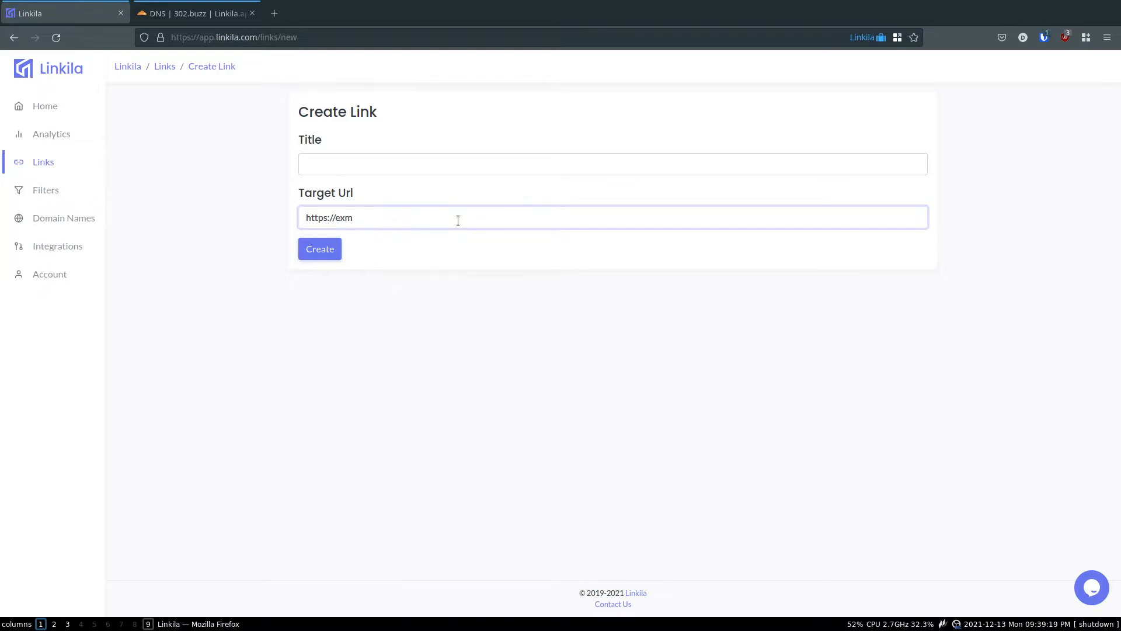
type("com")
left_click(433, 155)
type("Example")
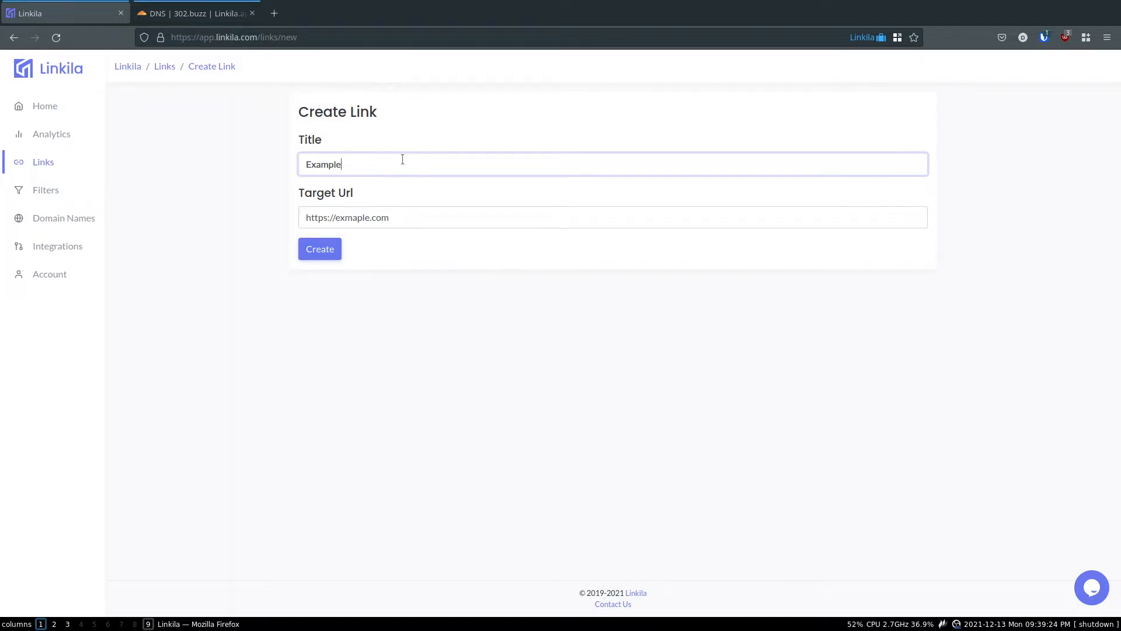
left_click(337, 251)
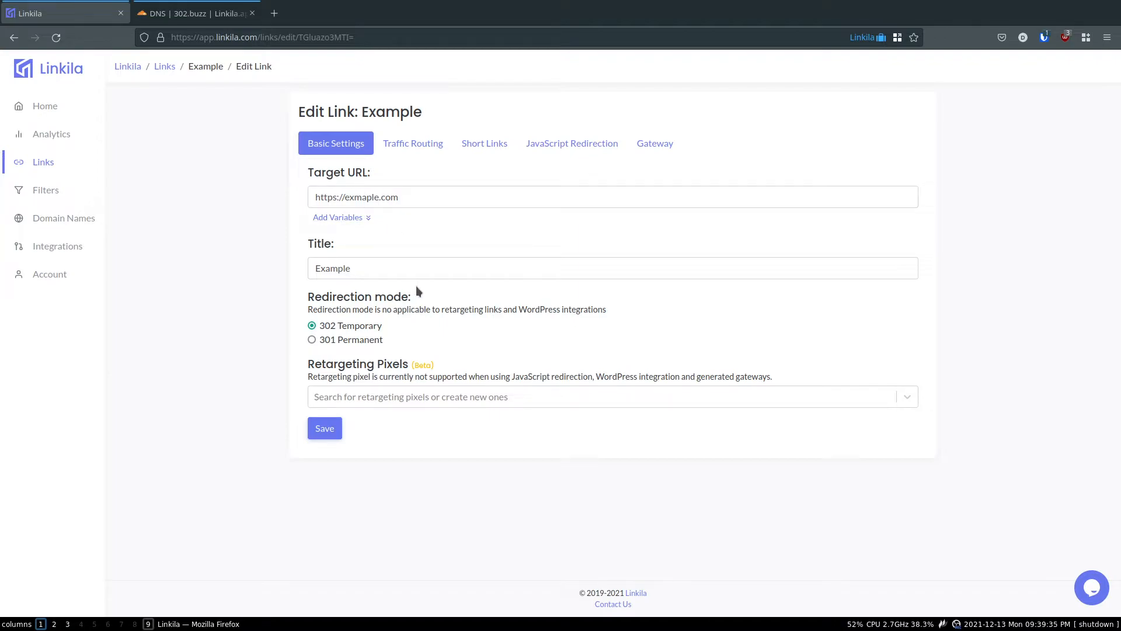
- Append a ?mobile= parameter filled by the CLIENT_IS_MOBILE variable to the Example link's target URL, and save the link
left_click(365, 218)
left_click(424, 197)
type("?")
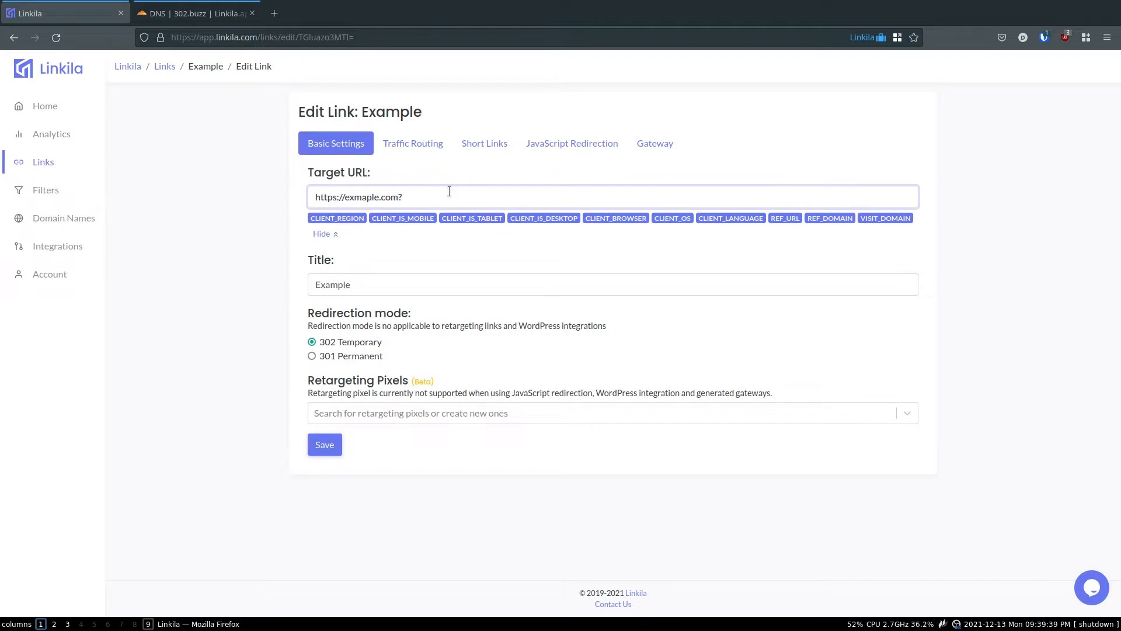
type("mobile=")
left_click(426, 217)
left_click(538, 193)
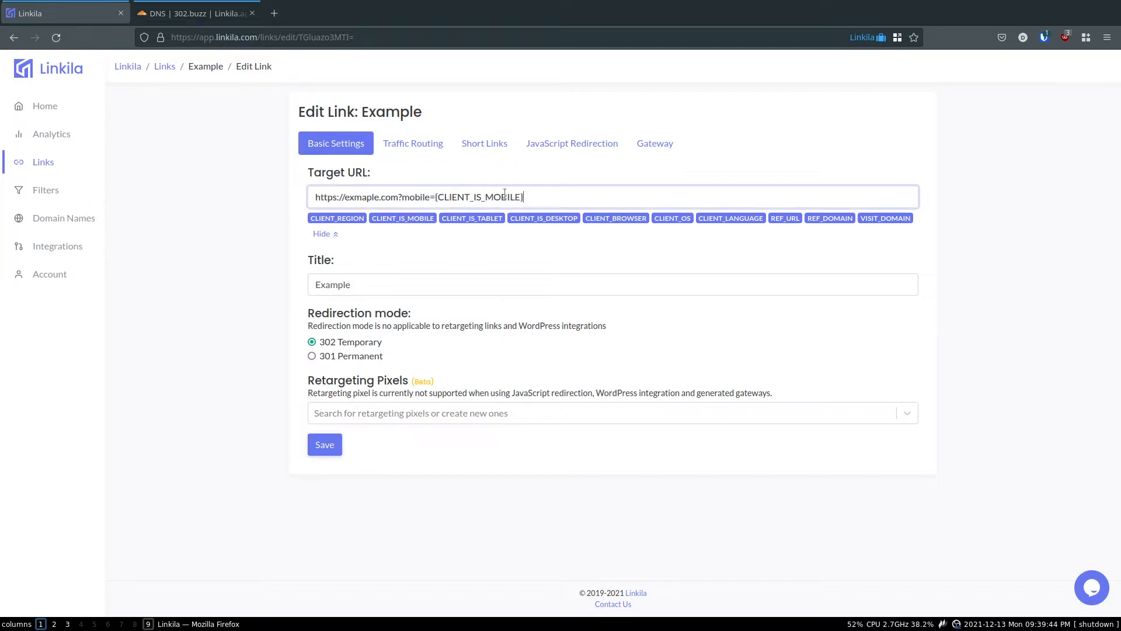
left_click(439, 265)
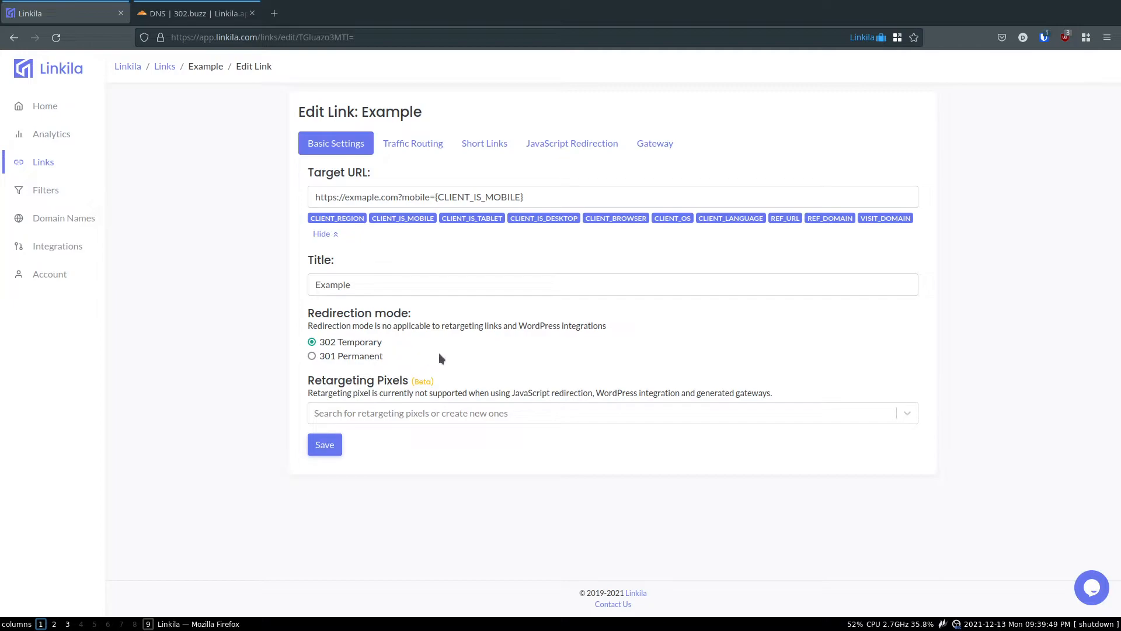
mouse_move(667, 326)
left_mouse_down()
mouse_move(653, 304)
mouse_move(661, 321)
left_mouse_up()
left_click(336, 453)
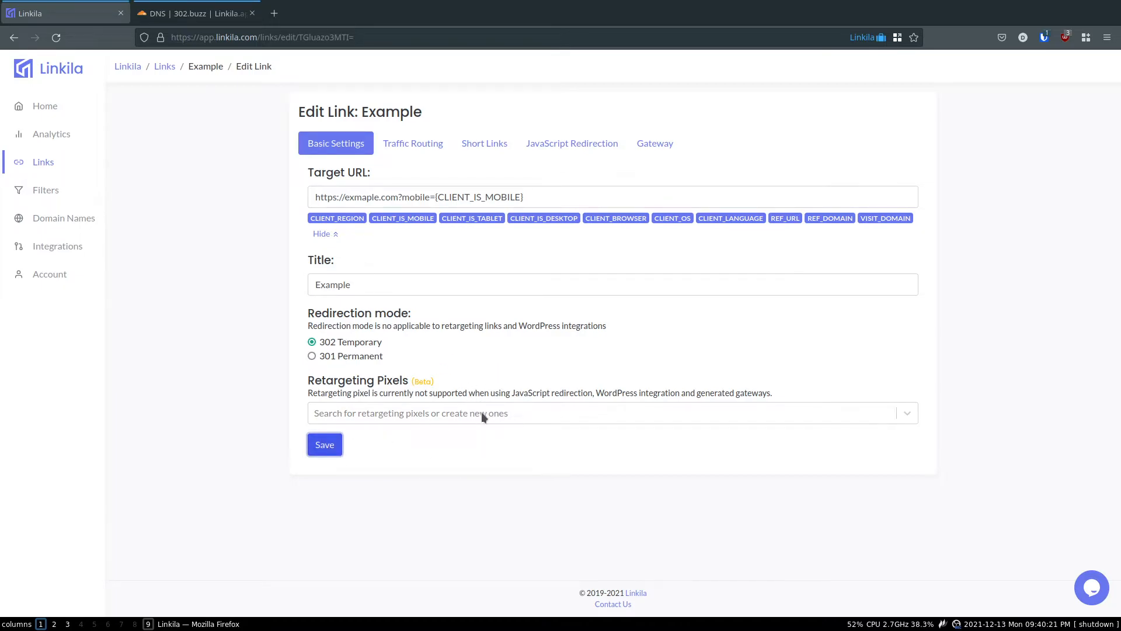
left_click(411, 141)
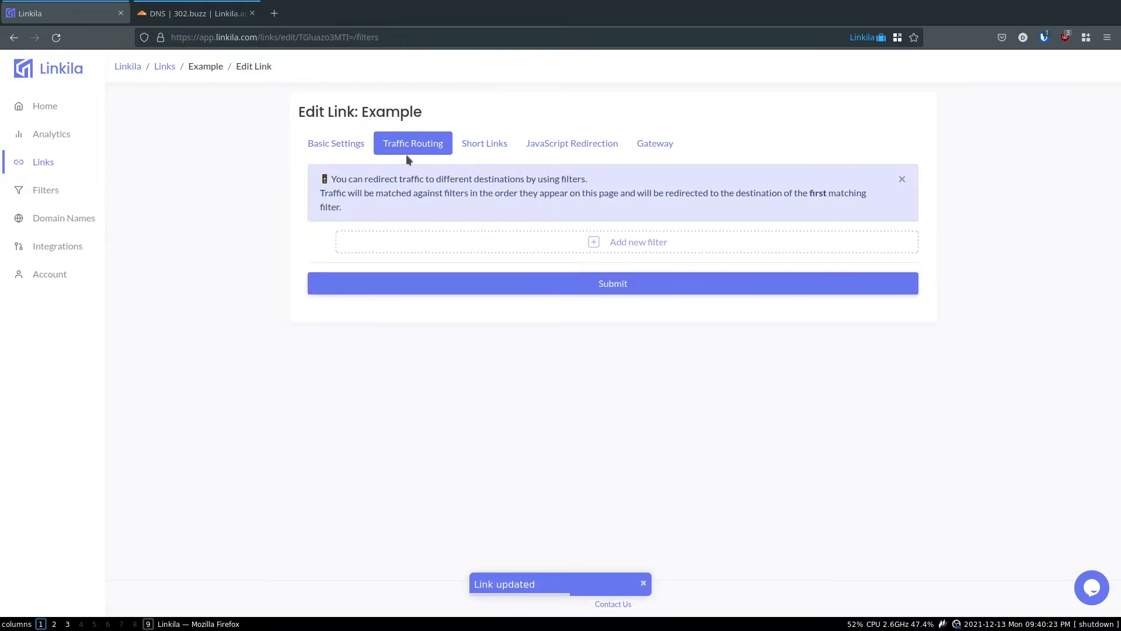
left_click(488, 239)
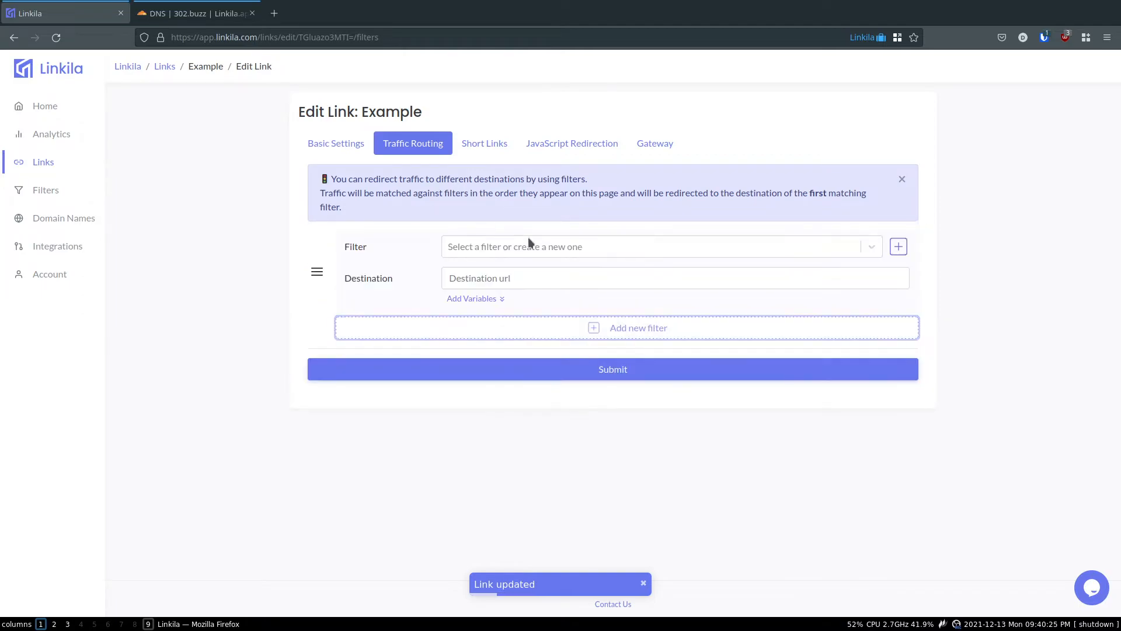
left_click(533, 247)
scroll(514, 350, "down", 1)
scroll(514, 355, "down", 3)
scroll(508, 418, "up", 5)
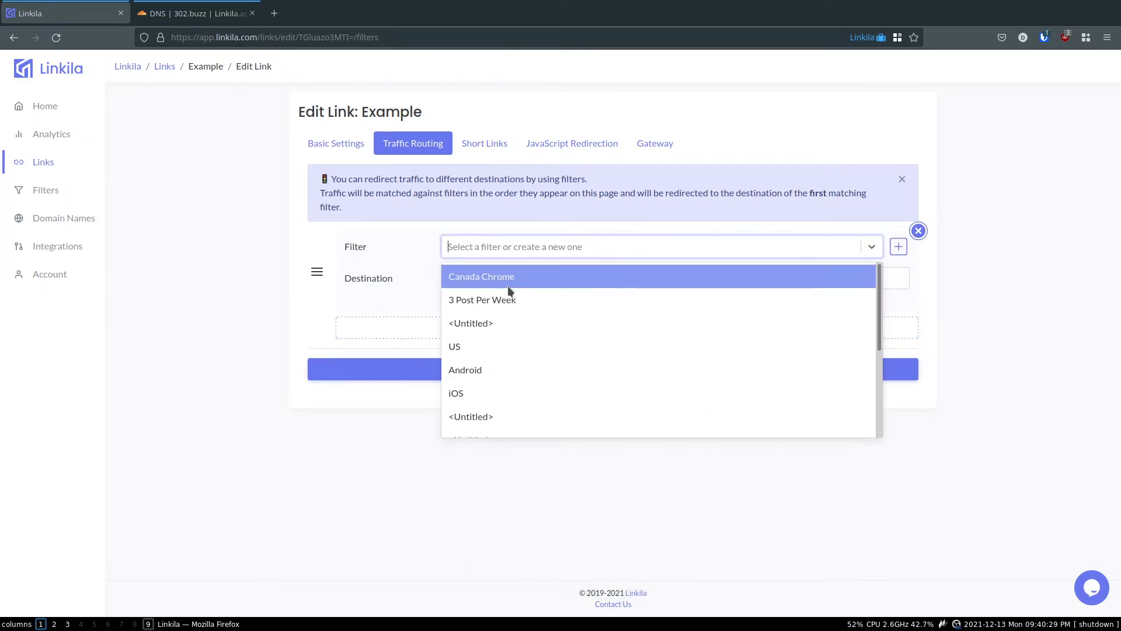
left_click(496, 346)
left_click(486, 246)
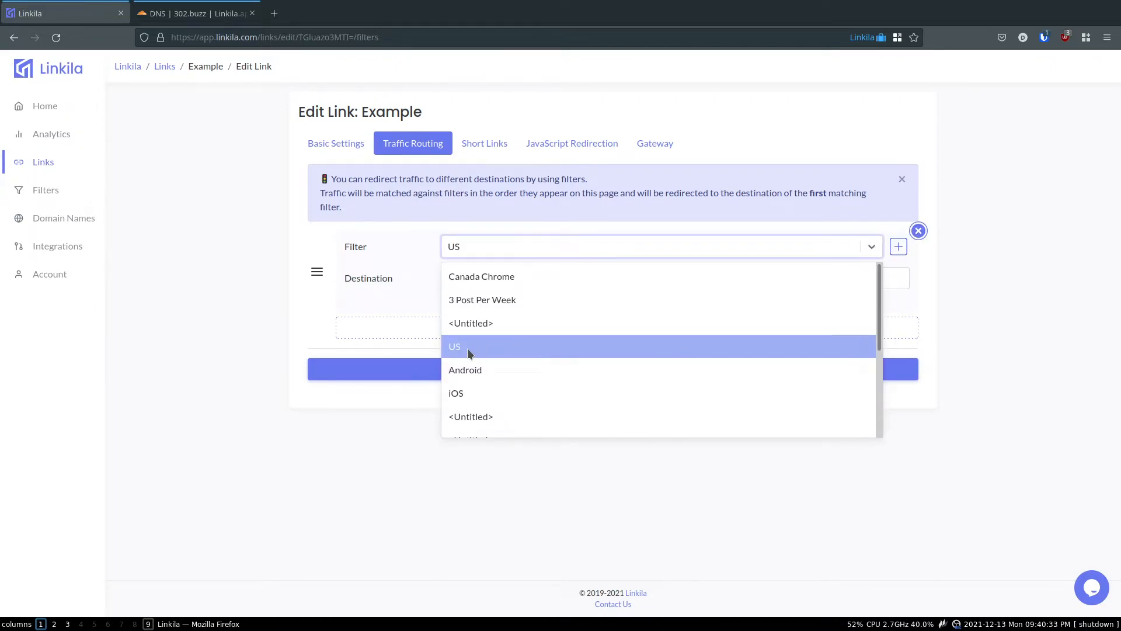
left_click(467, 348)
left_click(490, 276)
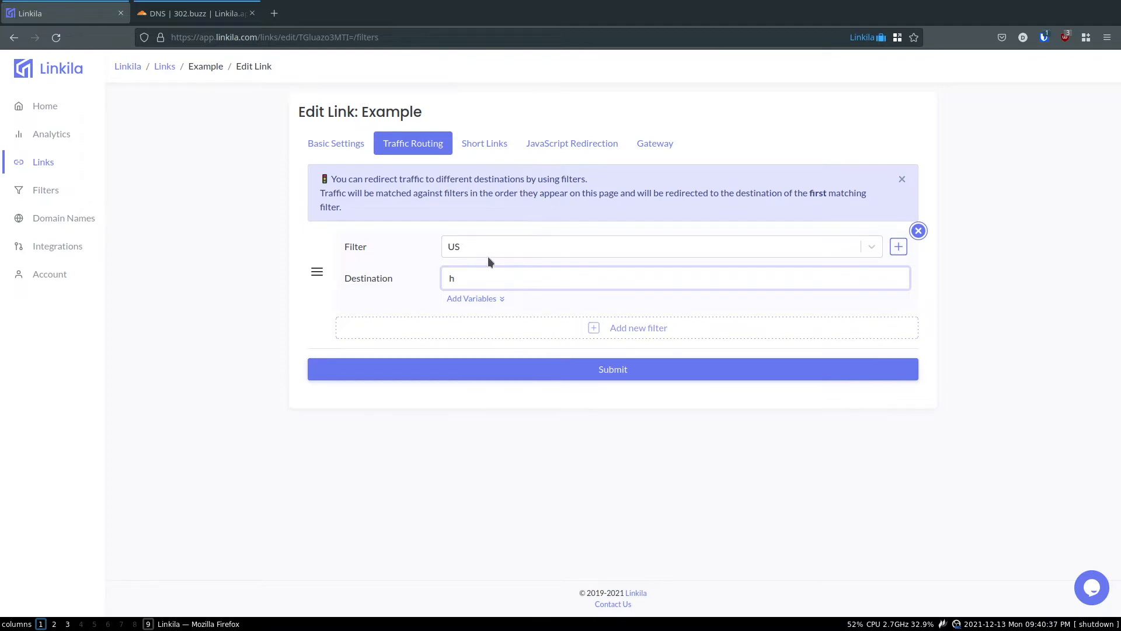
type("https://google.ca")
left_click(437, 260)
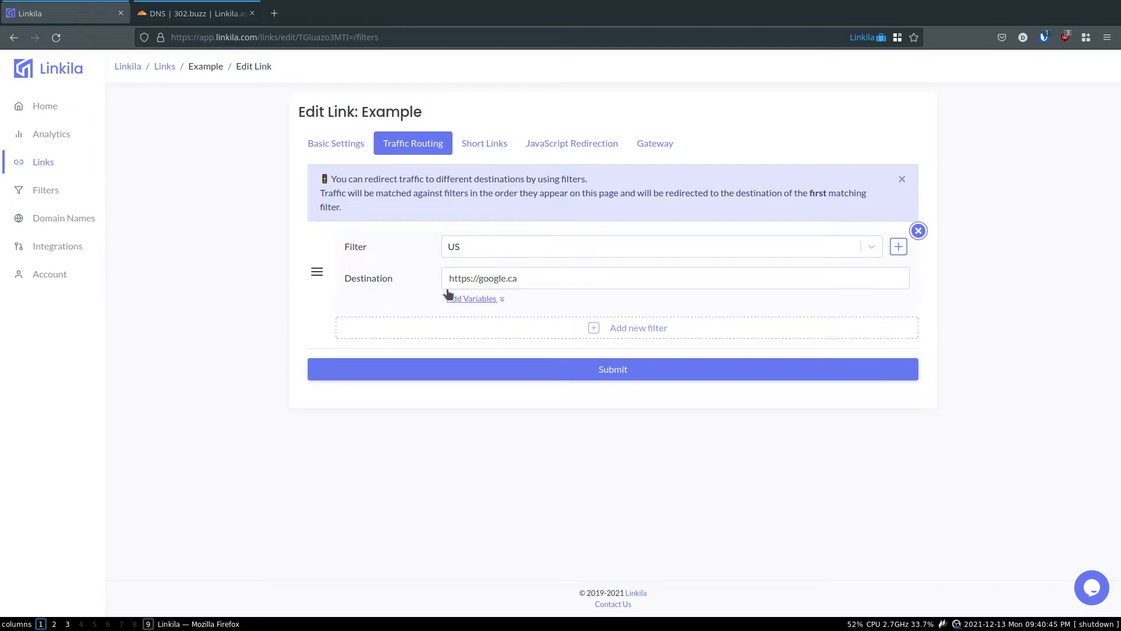
- Add a second routing rule, open the form for creating a new filter to examine its criteria, and close it
left_click(575, 328)
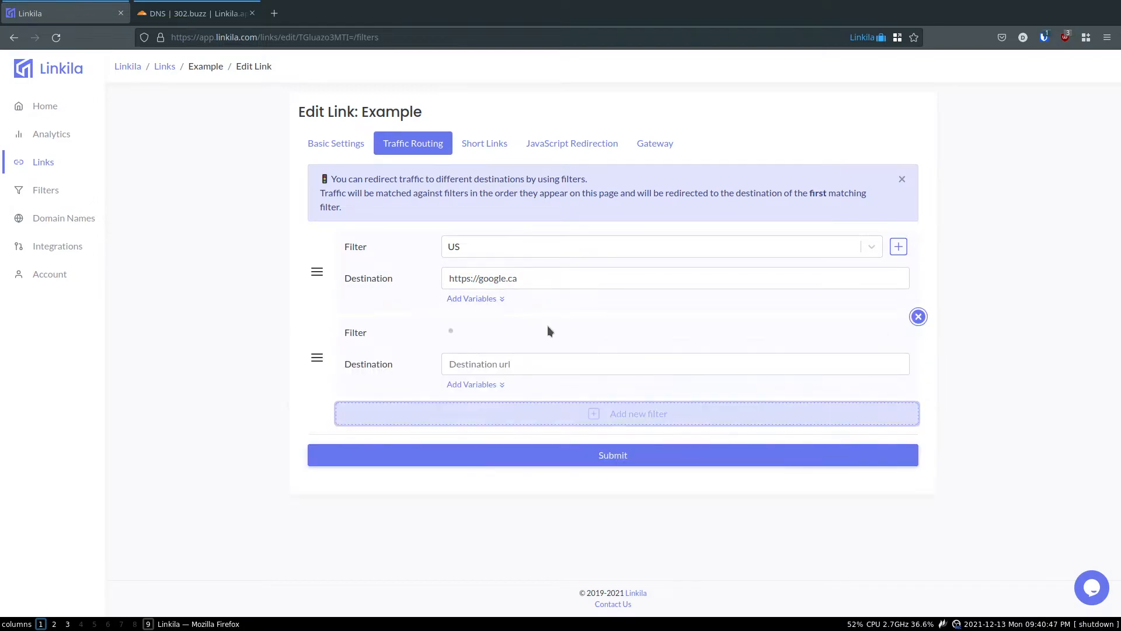
left_click(582, 335)
scroll(596, 366, "down", 4)
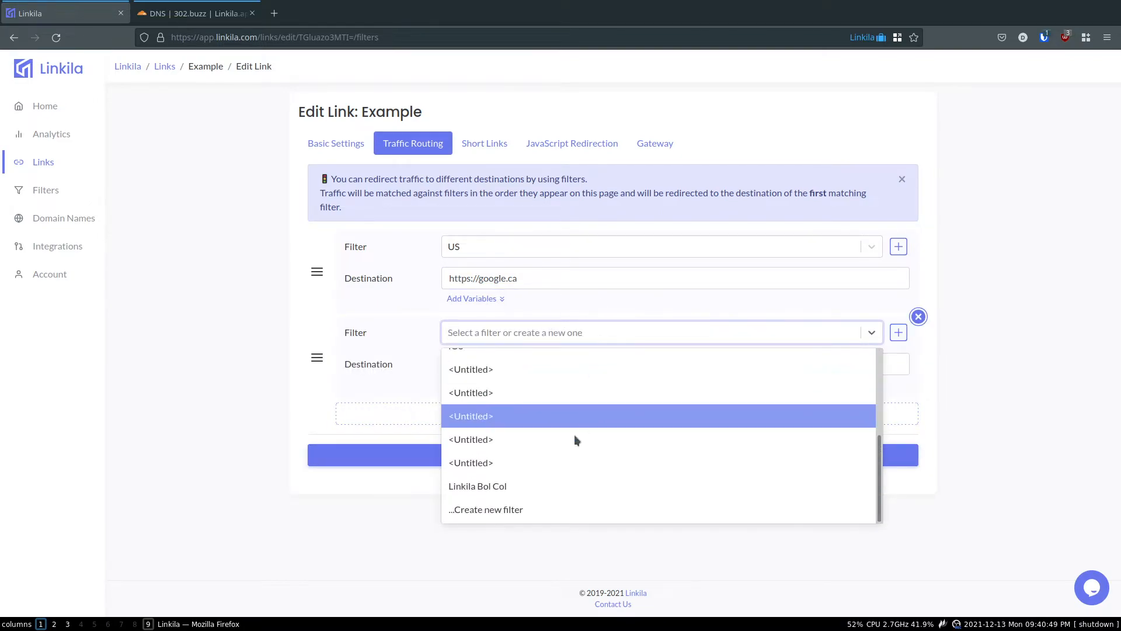
left_click(536, 509)
left_click(569, 159)
scroll(517, 337, "down", 1)
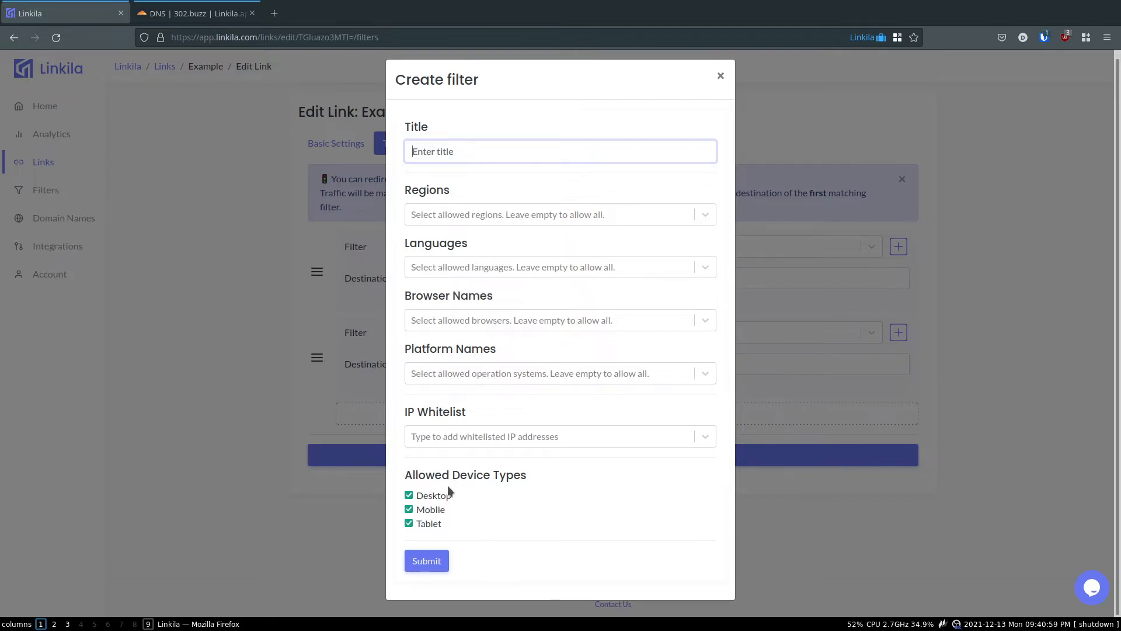
left_click(719, 77)
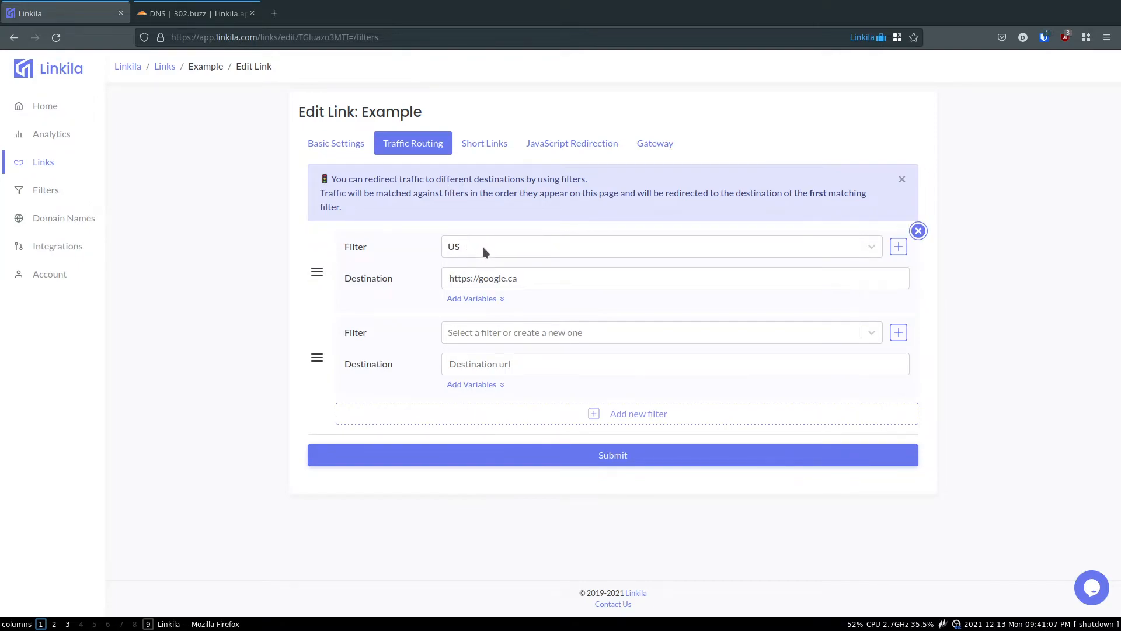
- Review the US rule's destination and the link's default target URL in the basic settings
double_click(546, 278)
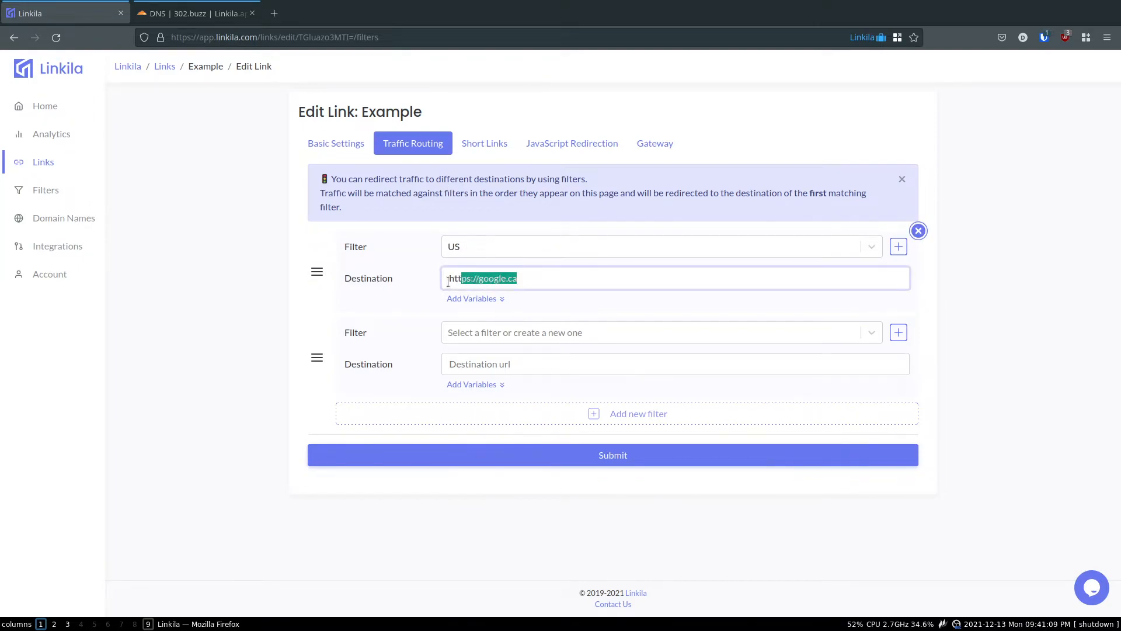
triple_click(543, 275)
left_click(546, 270)
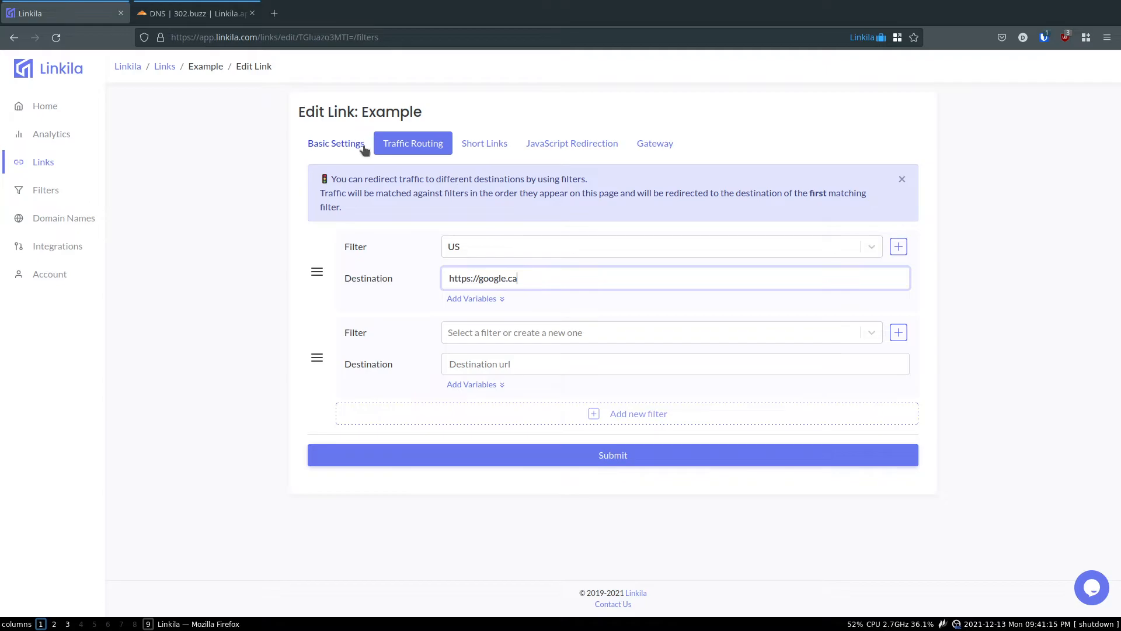
left_click(330, 145)
mouse_move(317, 197)
left_mouse_down()
mouse_move(549, 197)
mouse_move(318, 200)
left_mouse_up()
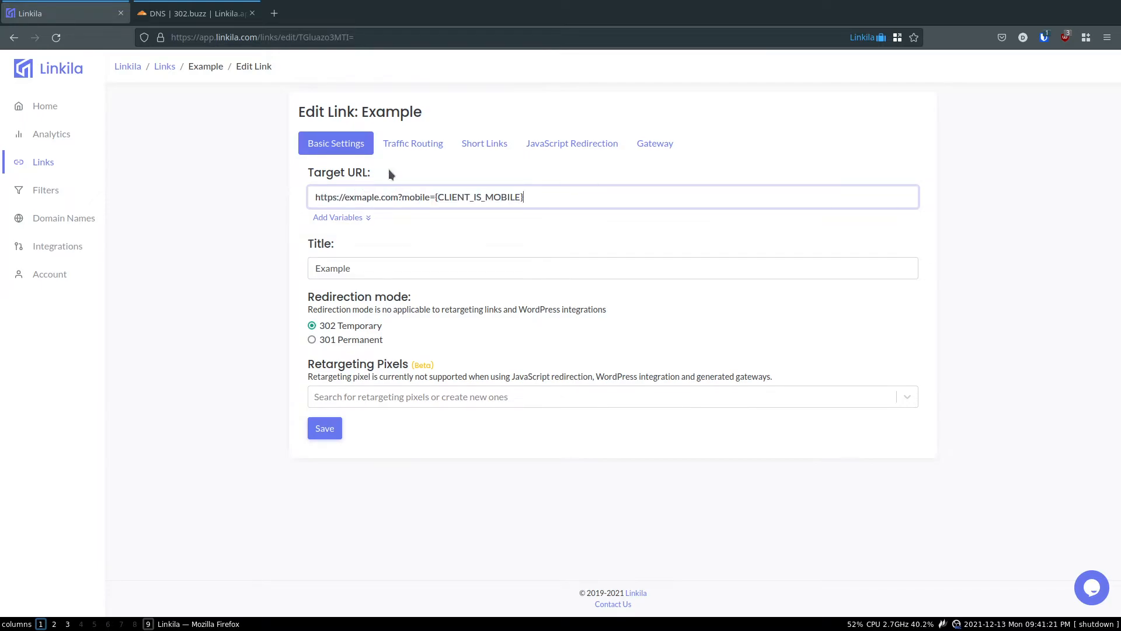
left_click(413, 144)
left_click(601, 246)
left_click(563, 279)
left_click(565, 242)
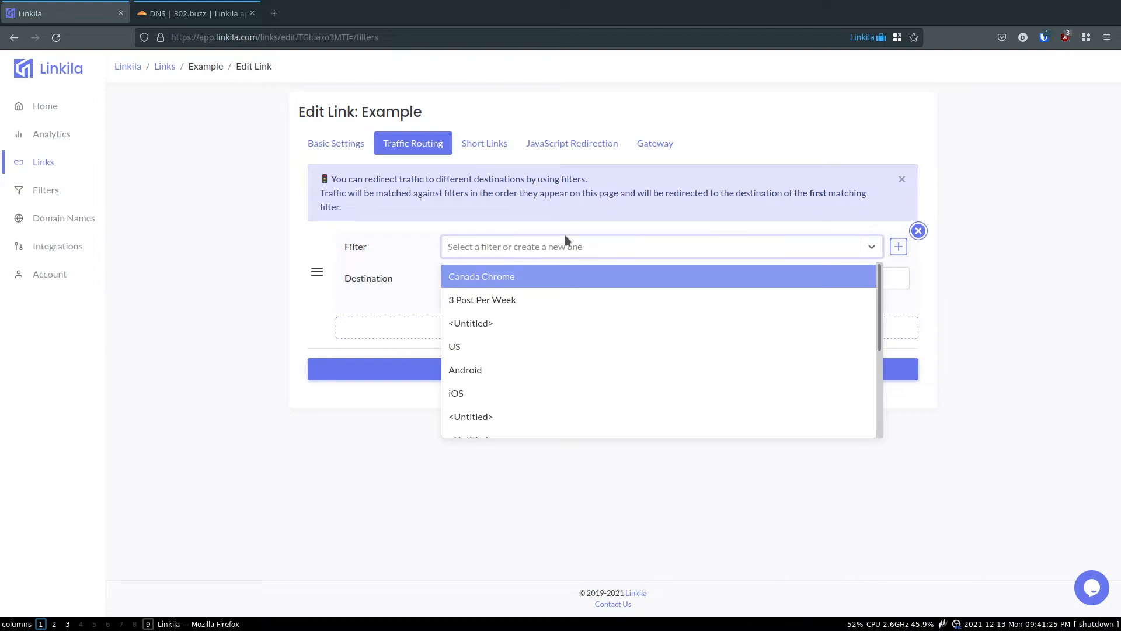
- Create a short link for Example on foo.302.buzz with the slug test, and delete its demo.302.buzz short link
left_click(484, 145)
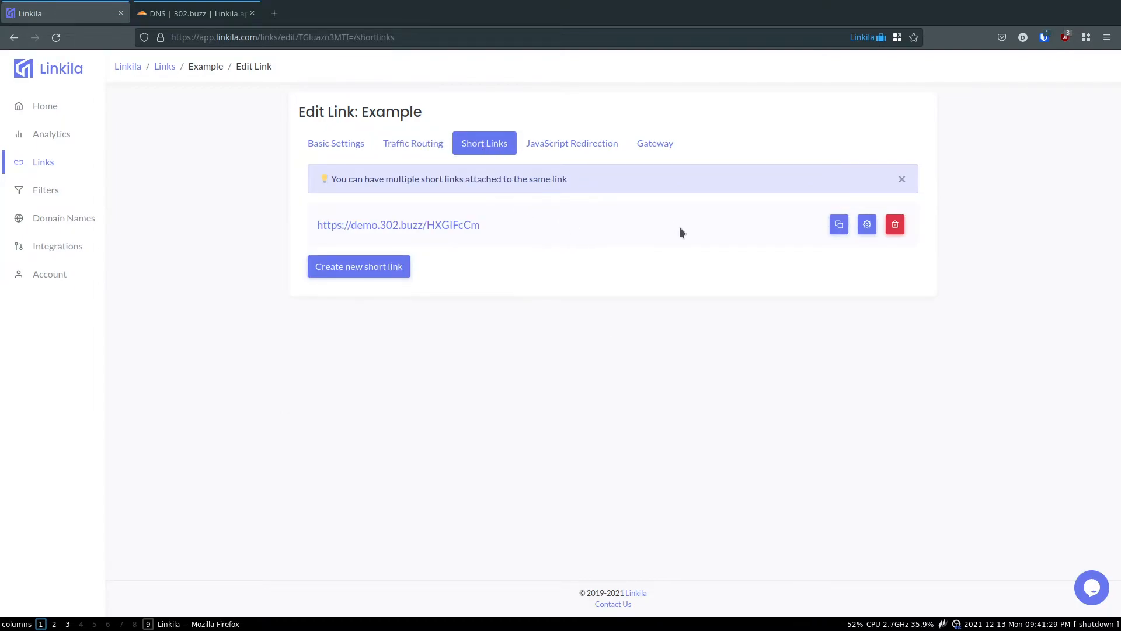
left_click_drag(481, 226, 342, 226)
left_click(518, 226)
left_click(390, 267)
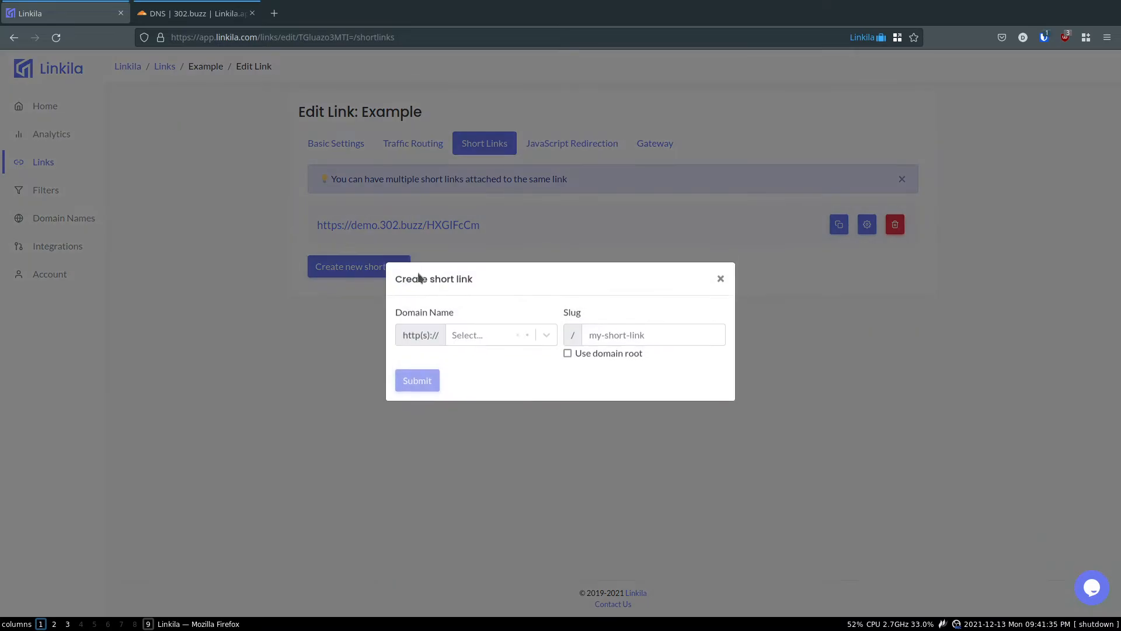
left_click(486, 329)
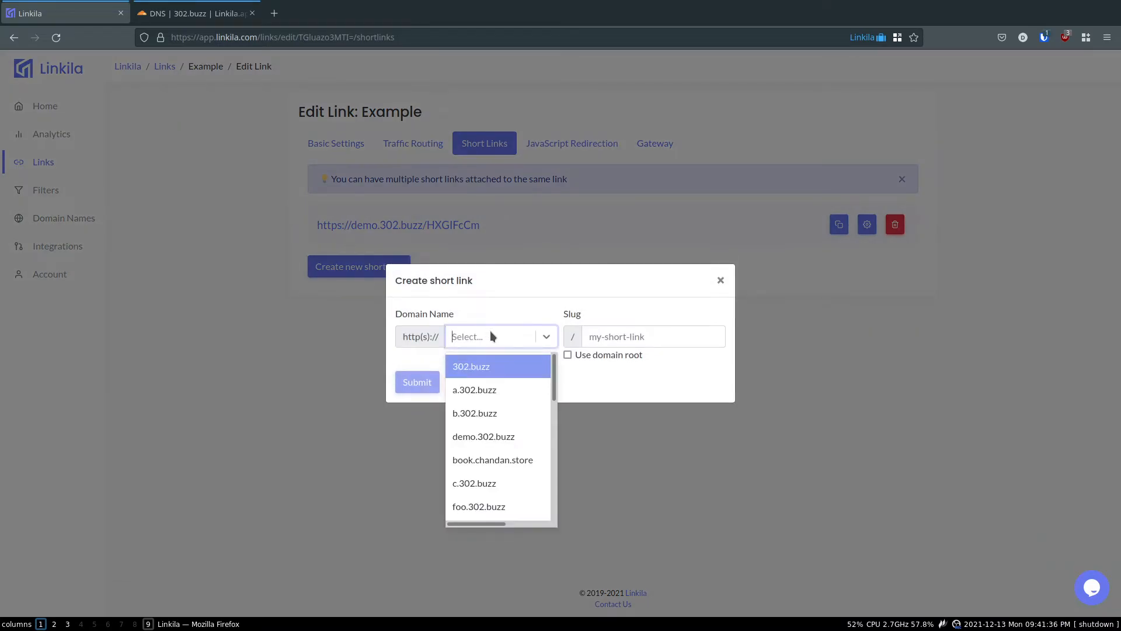
scroll(503, 444, "down", 2)
left_click(508, 442)
left_click(666, 334)
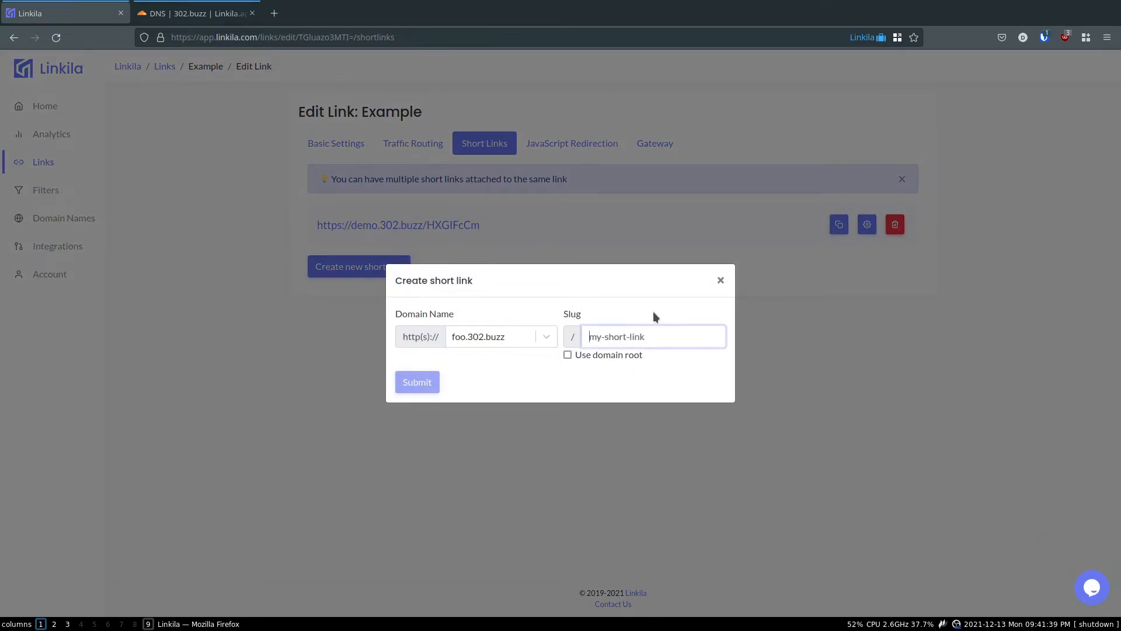
type("test")
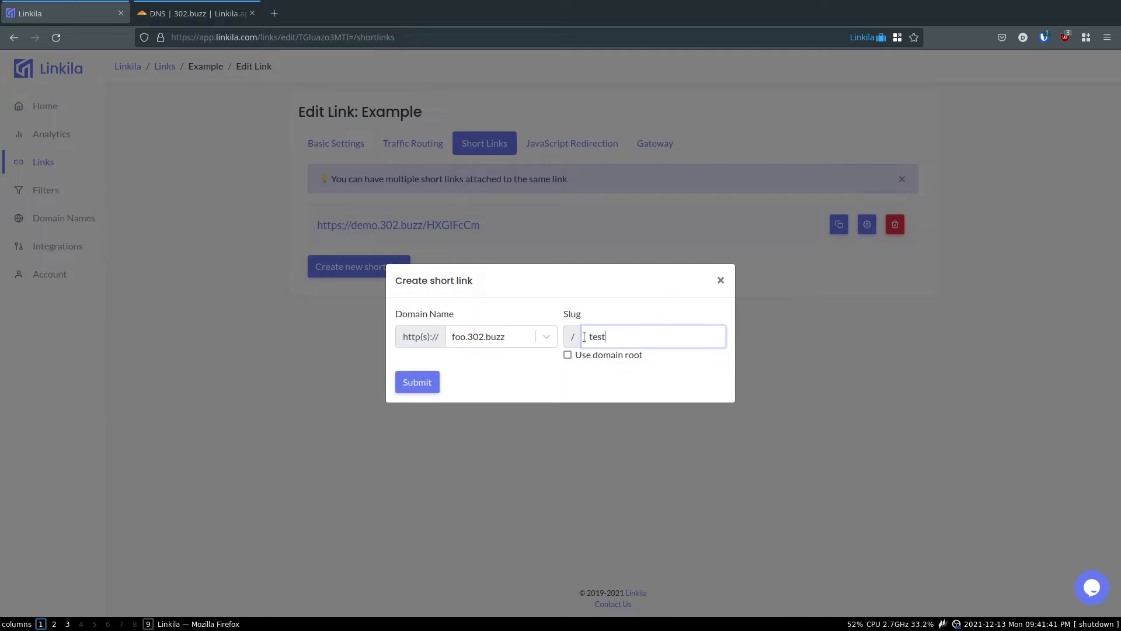
left_click(415, 386)
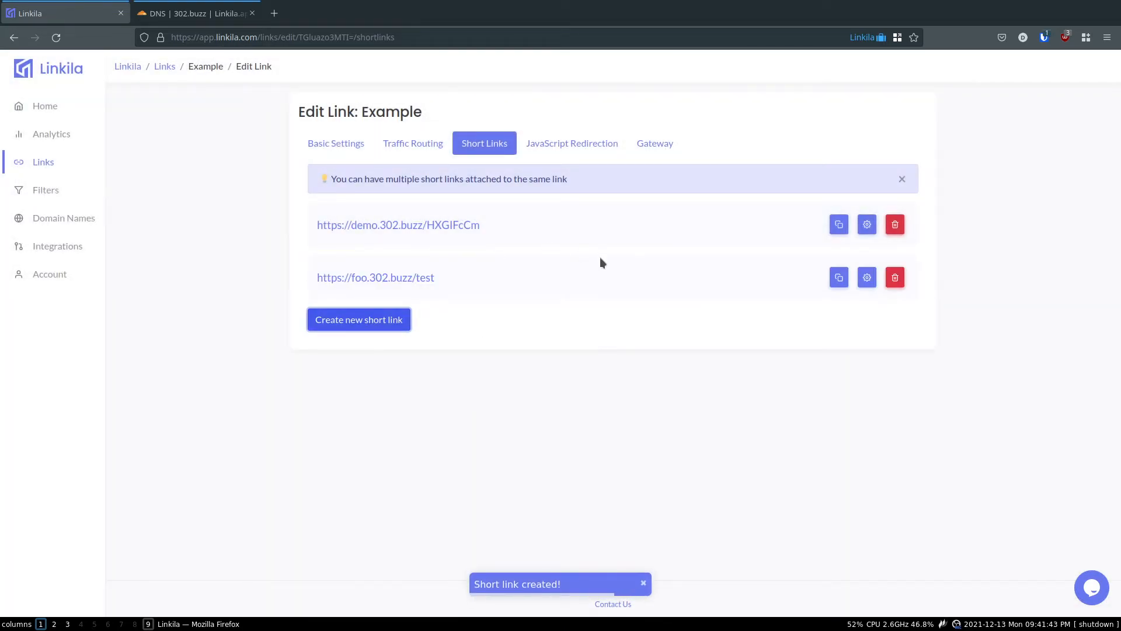
left_click(894, 224)
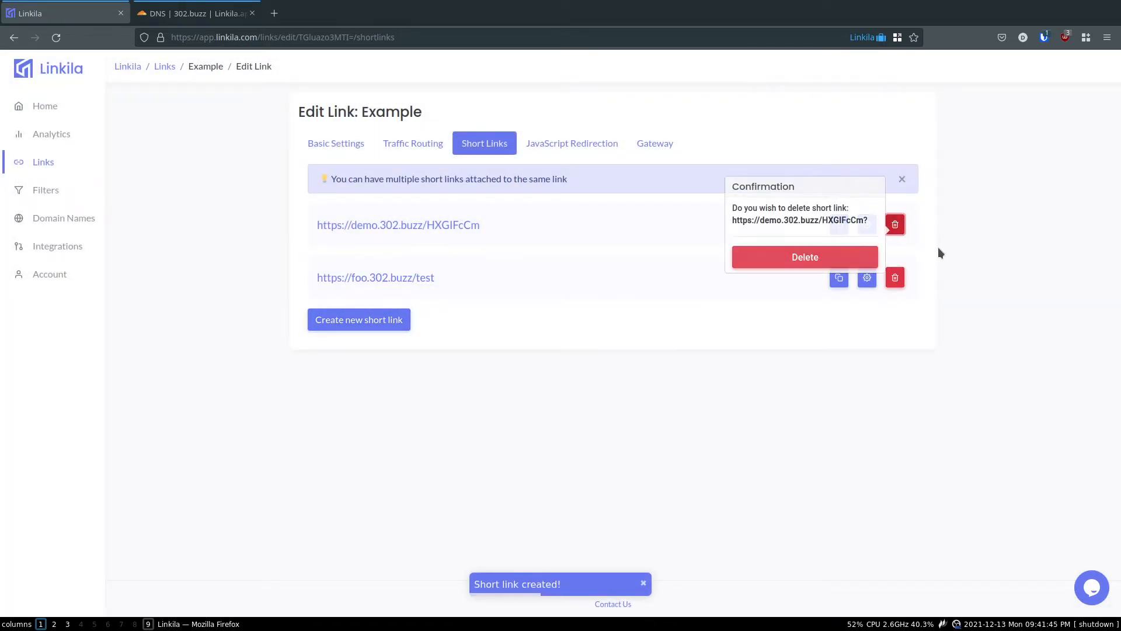
left_click(783, 265)
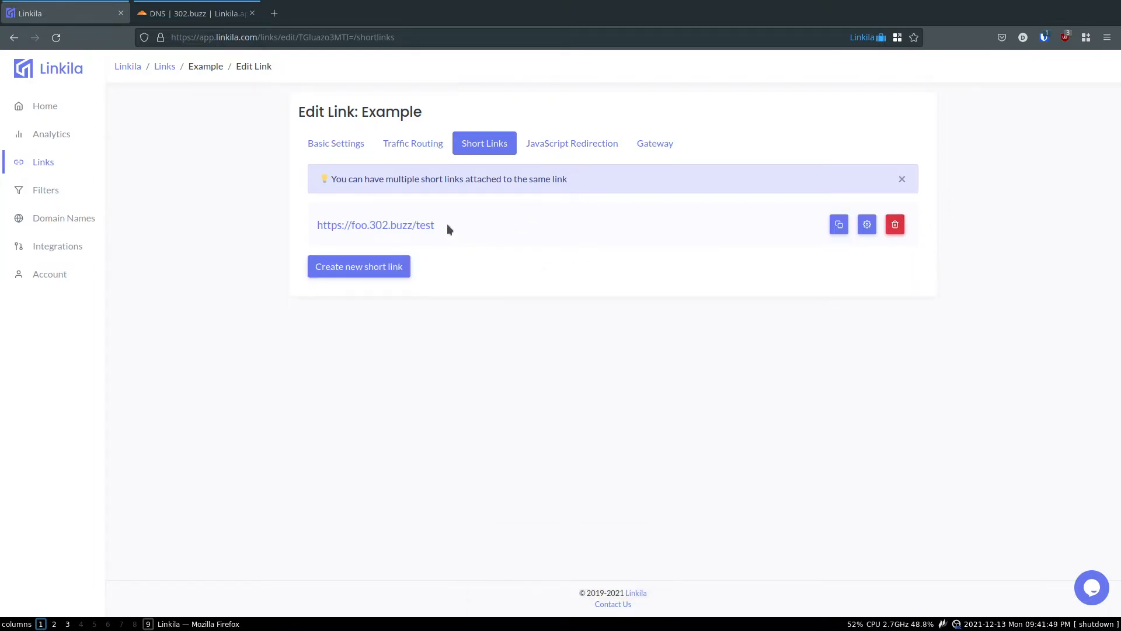
left_click_drag(426, 227, 296, 227)
right_click(399, 227)
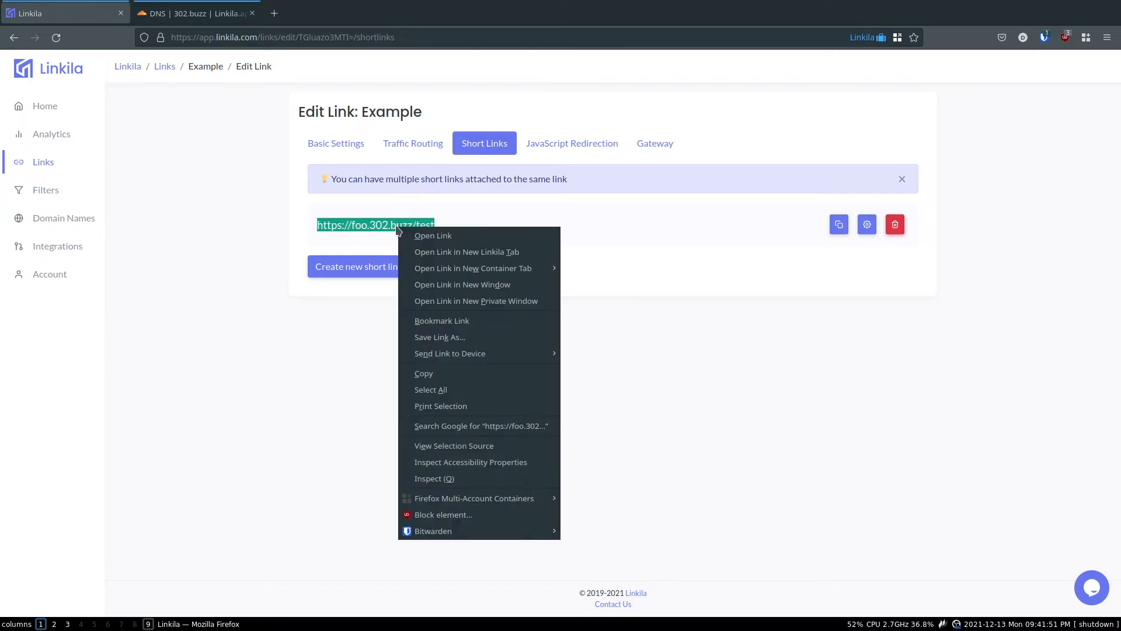
left_click(421, 252)
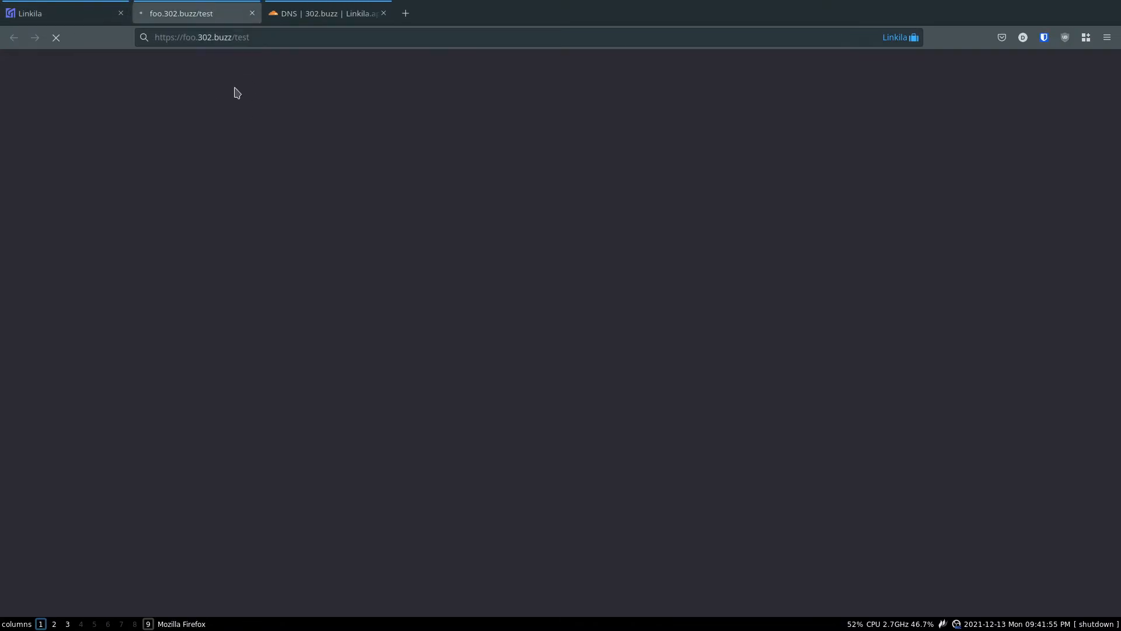
double_click(174, 38)
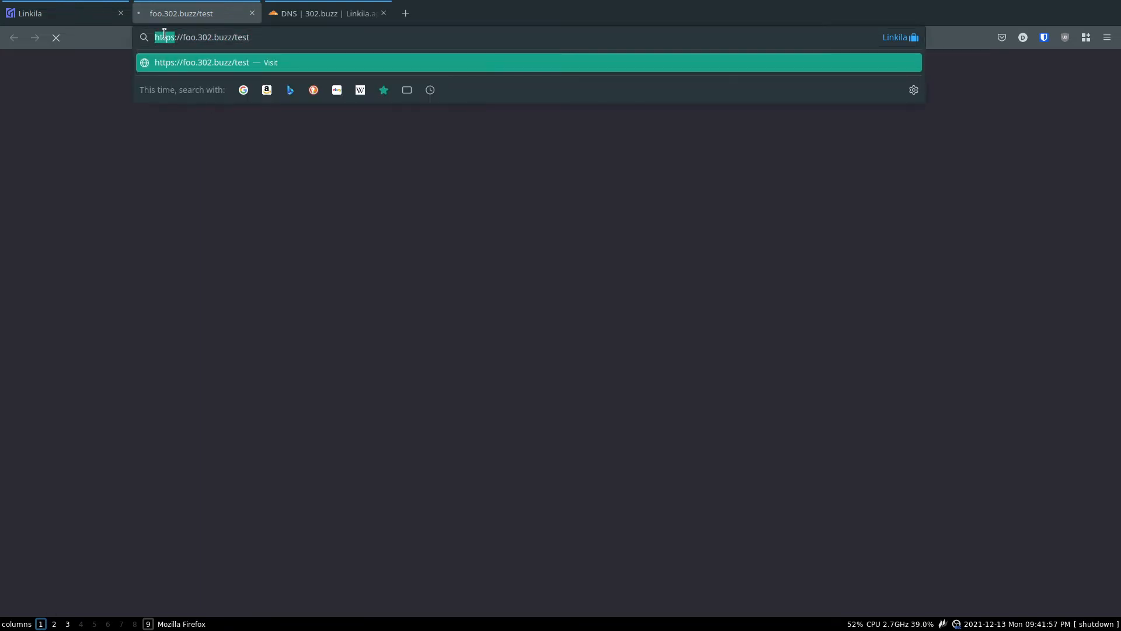
left_click(176, 38)
left_click(257, 39)
left_click(54, 181)
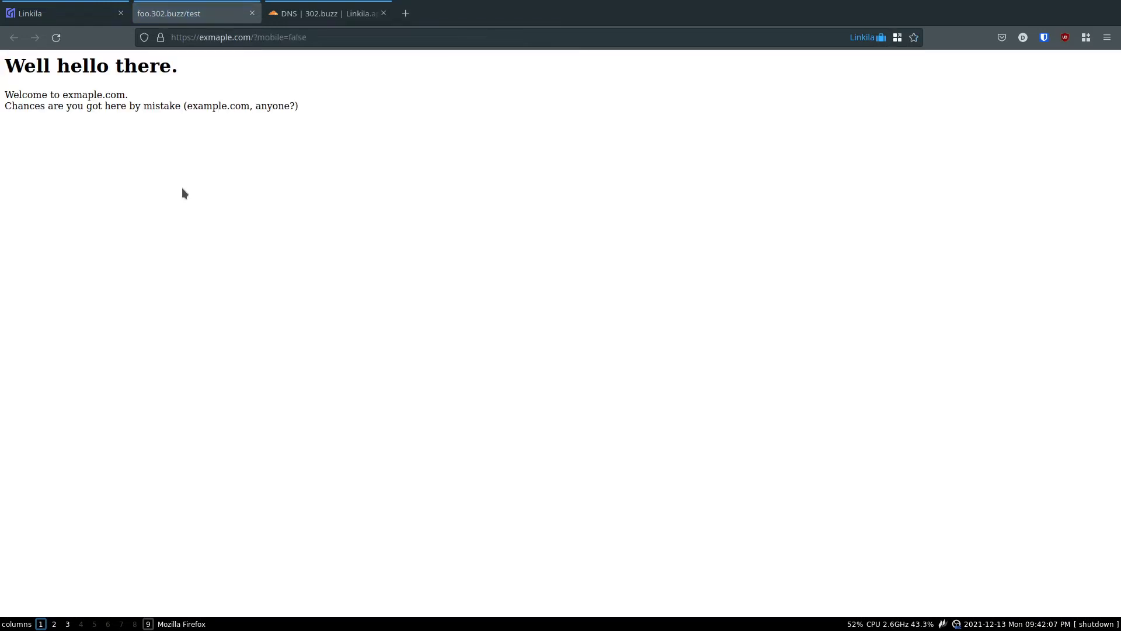
- Examine the page the short link redirects to and the mobile parameter in its address
left_click_drag(301, 125, 42, 66)
left_click(283, 161)
left_click_drag(255, 37, 325, 38)
left_click(283, 37)
left_click(289, 37)
double_click(299, 38)
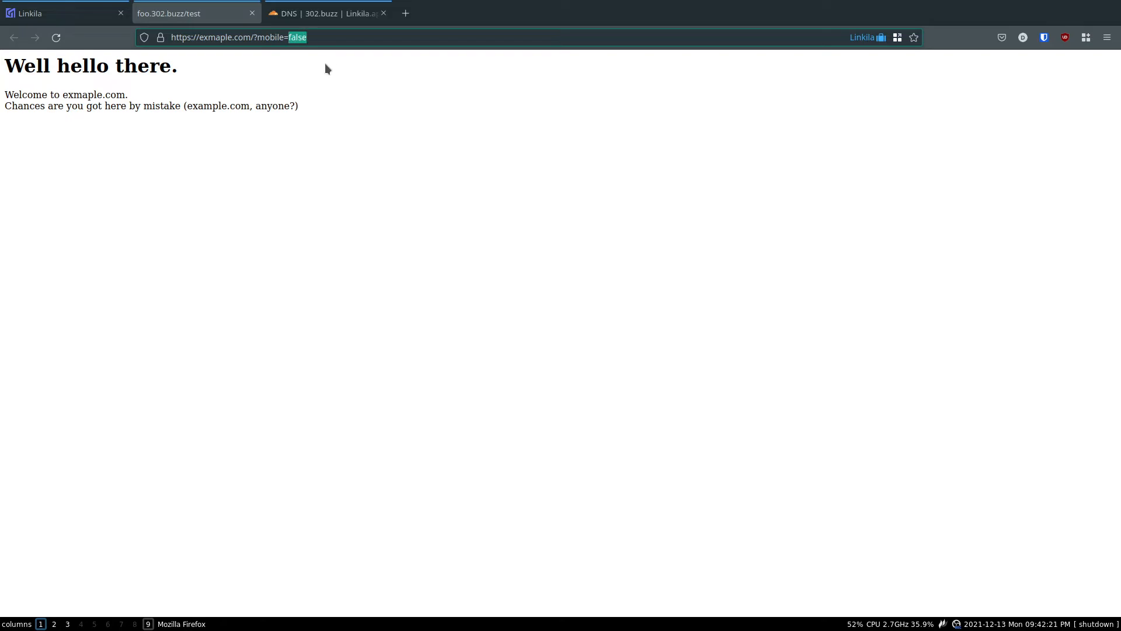
left_click(320, 37)
double_click(303, 37)
left_click(315, 38)
left_click(345, 131)
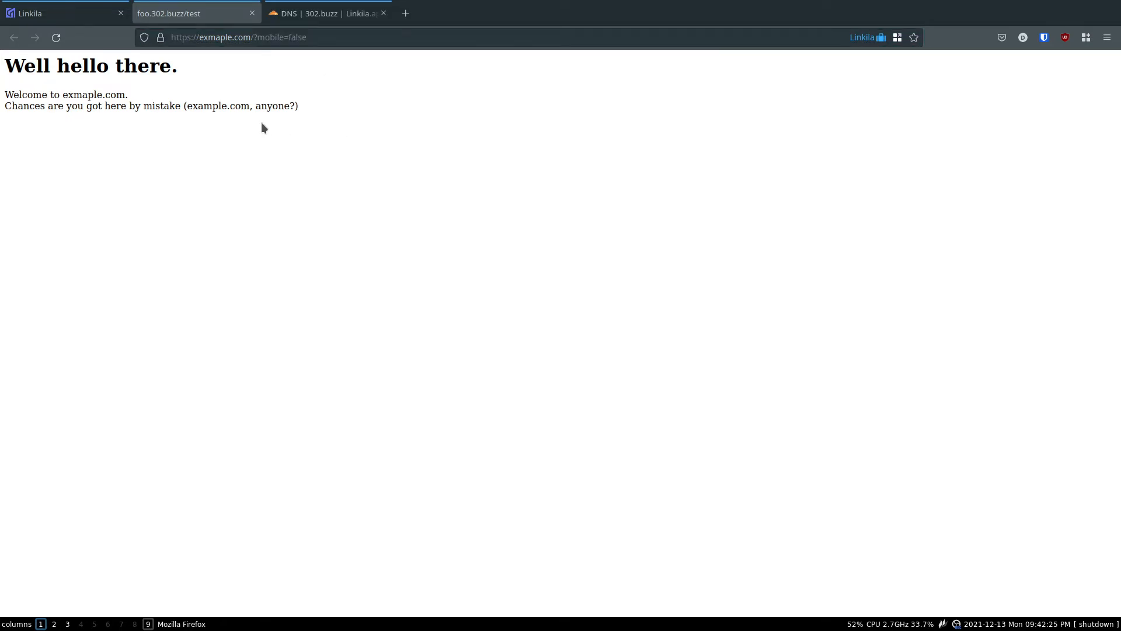
left_click(63, 16)
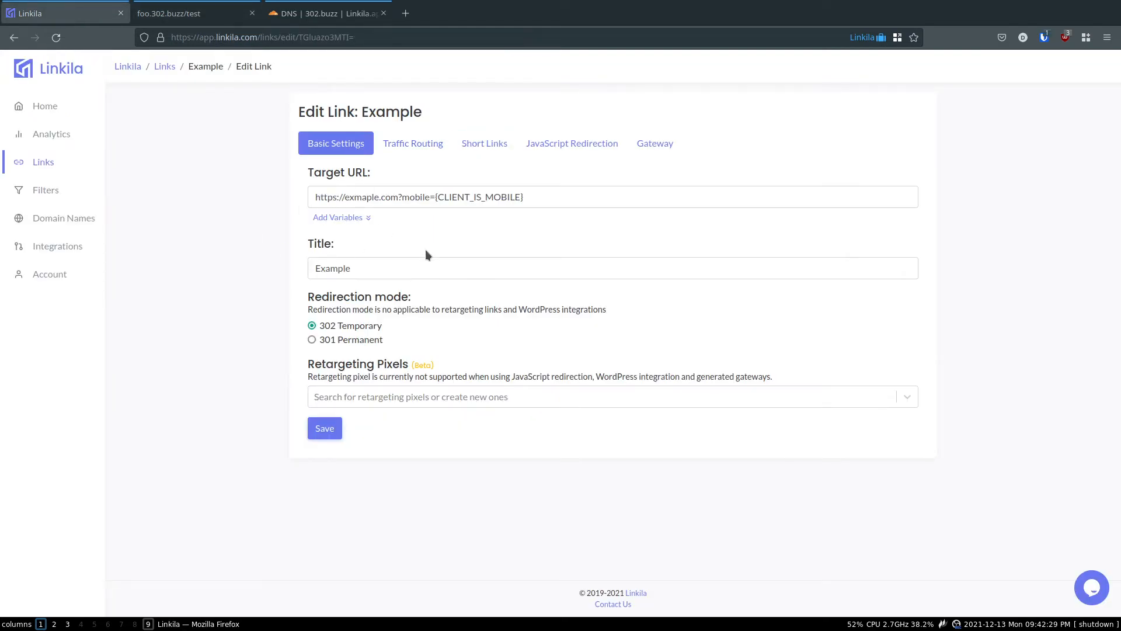
double_click(413, 265)
double_click(362, 197)
type("example")
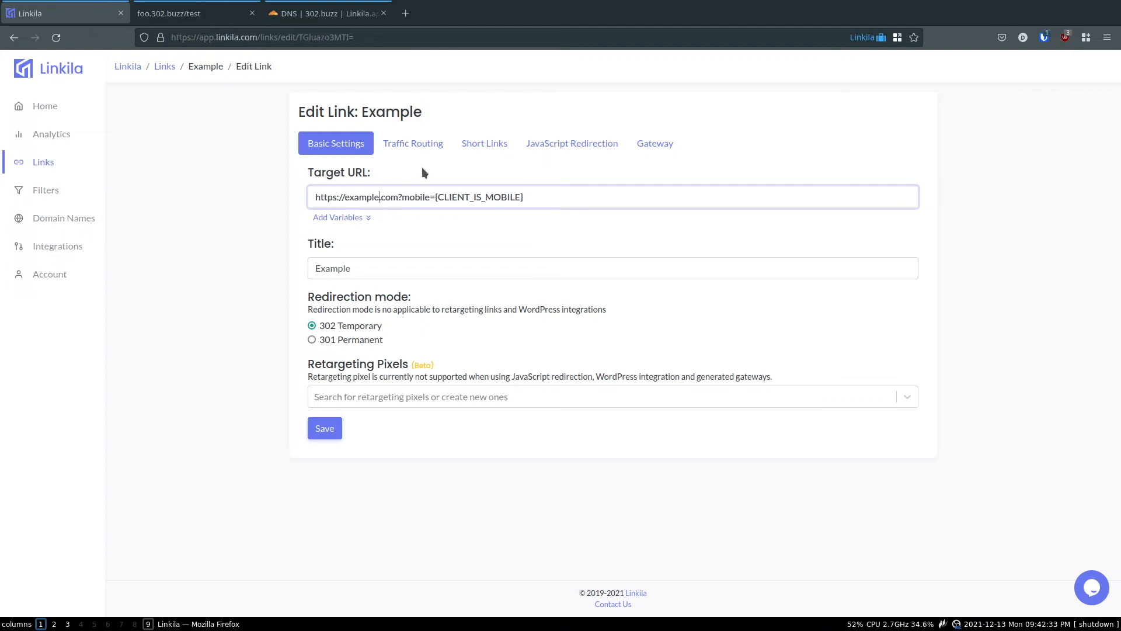
left_click(213, 278)
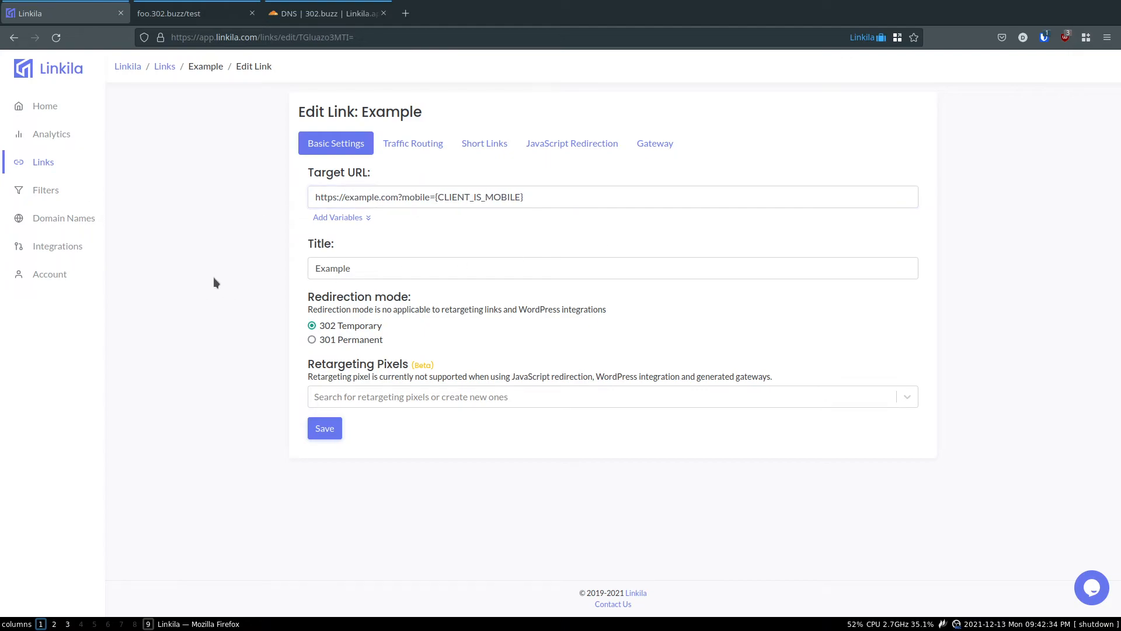
left_click(330, 428)
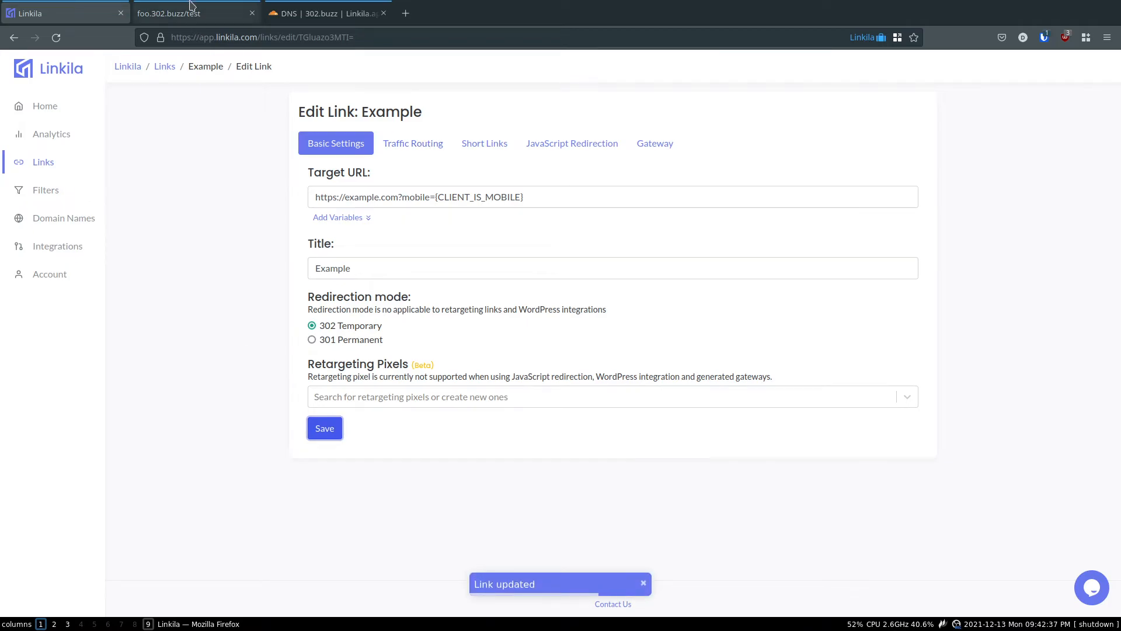
left_click(169, 13)
key("ctrl+w")
key("ctrl+Page_Up")
left_click(495, 145)
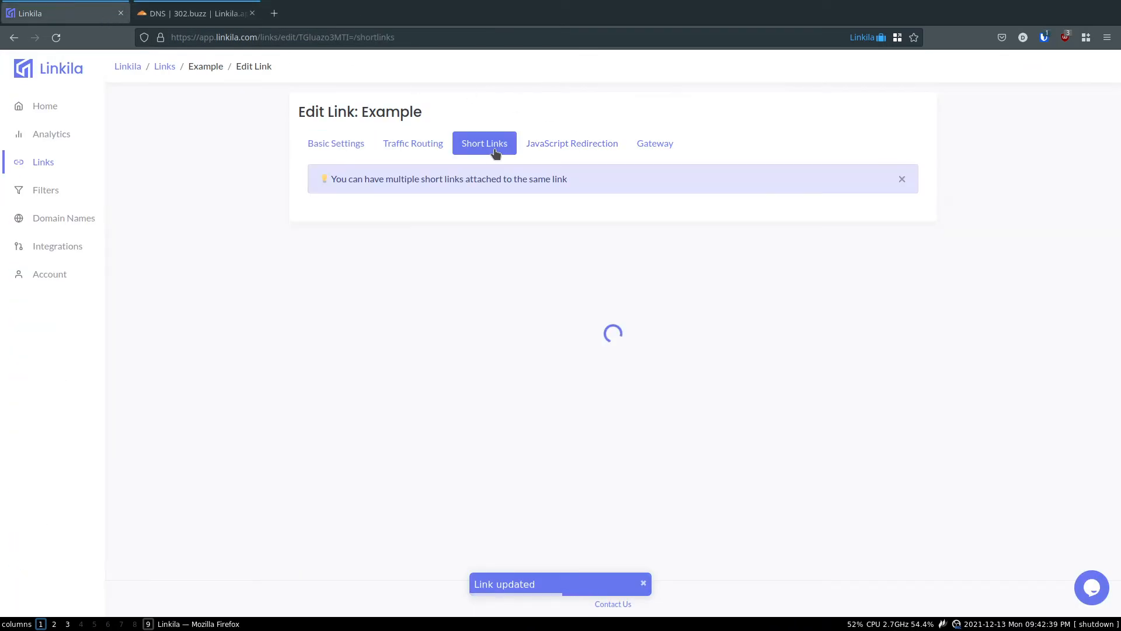
left_click(549, 146)
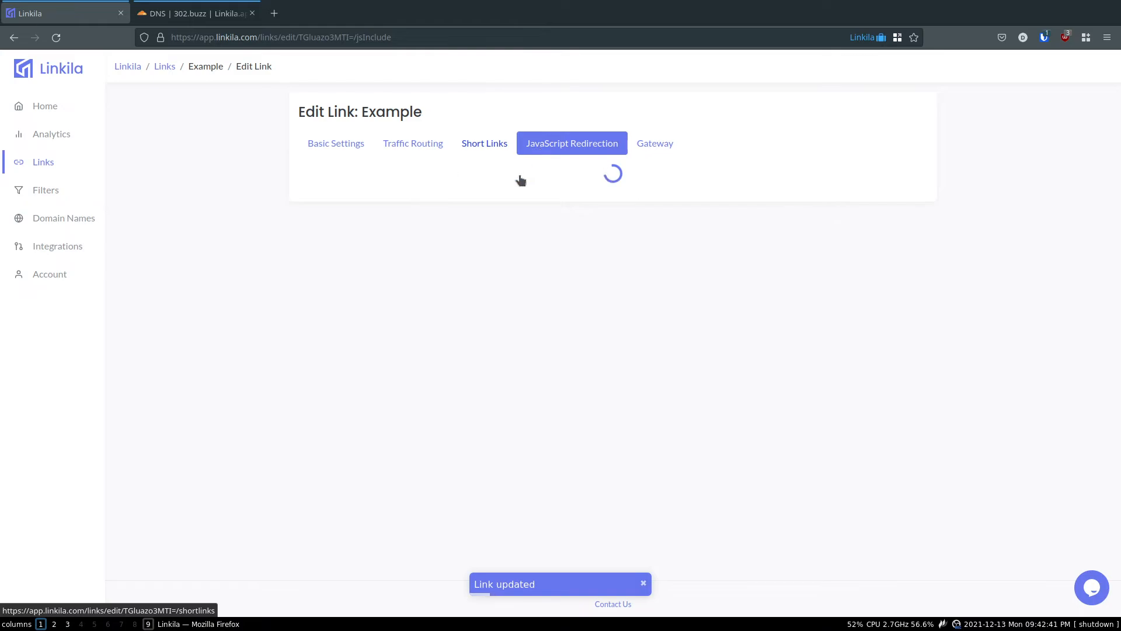
left_click(484, 145)
triple_click(408, 217)
key("ctrl+c")
key("ctrl+t")
key("ctrl+v")
key("Return")
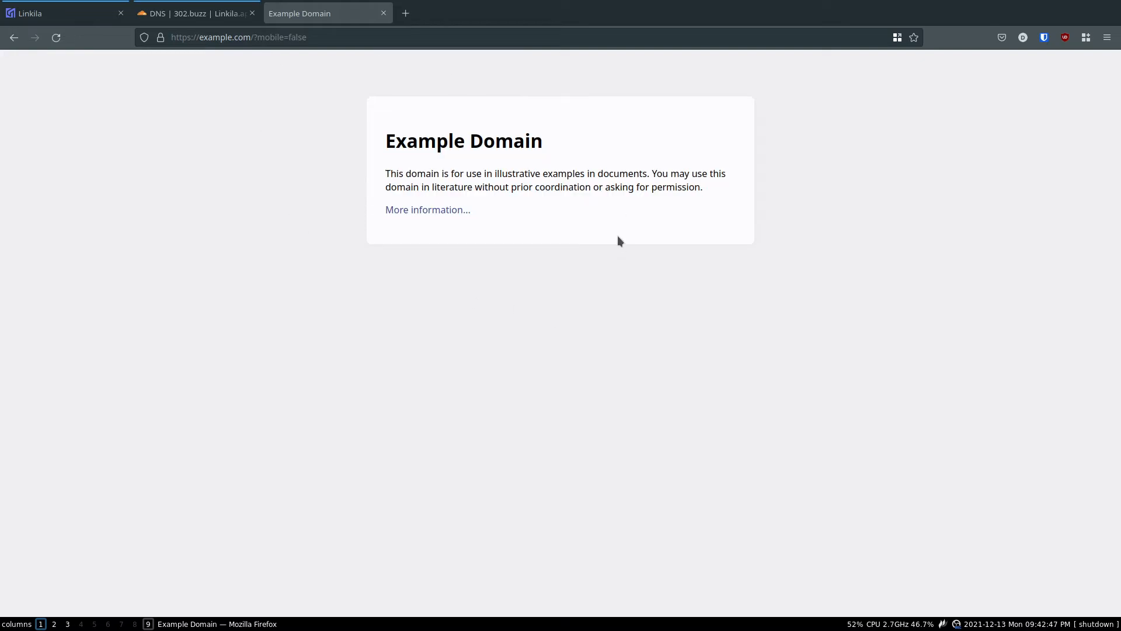
- Check the redirected page's address and close the test page
left_click(193, 36)
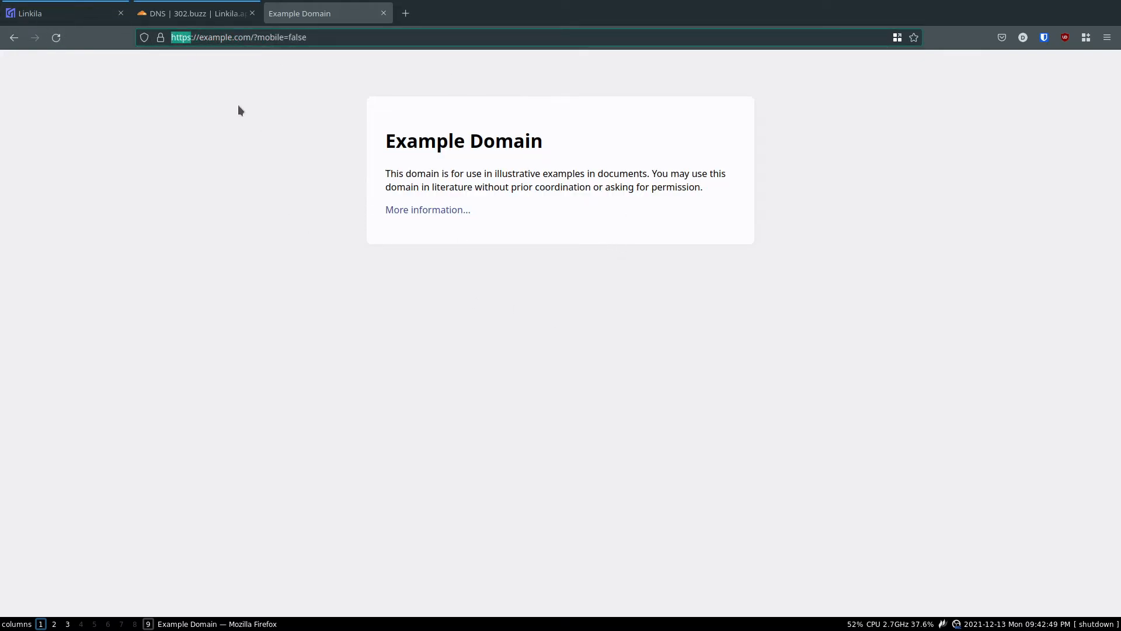
left_click(299, 151)
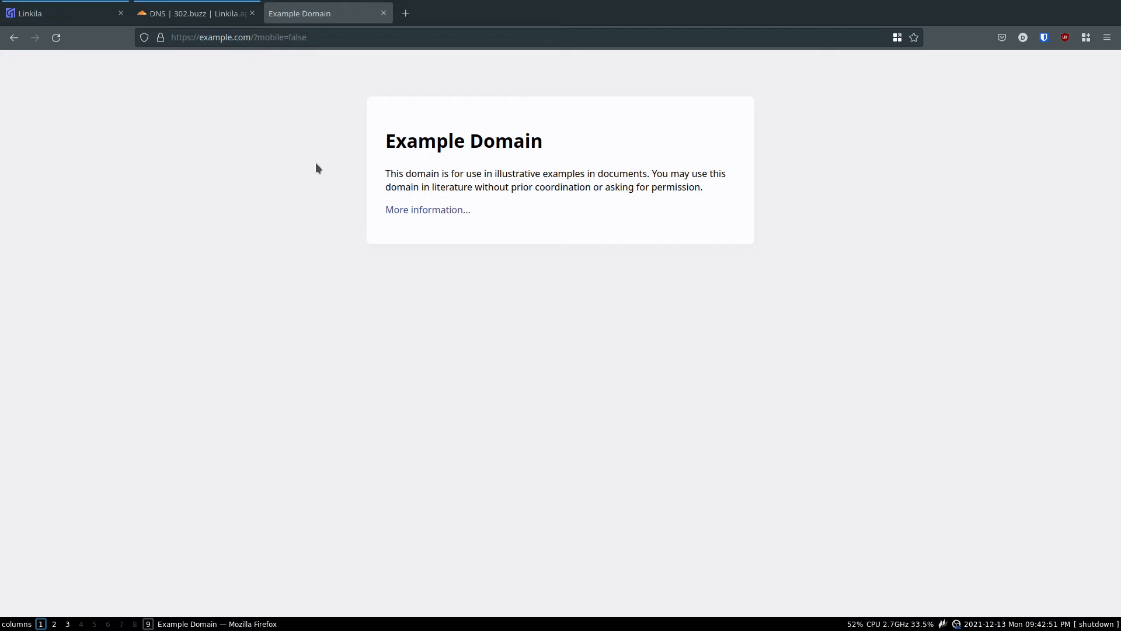
key("ctrl+w")
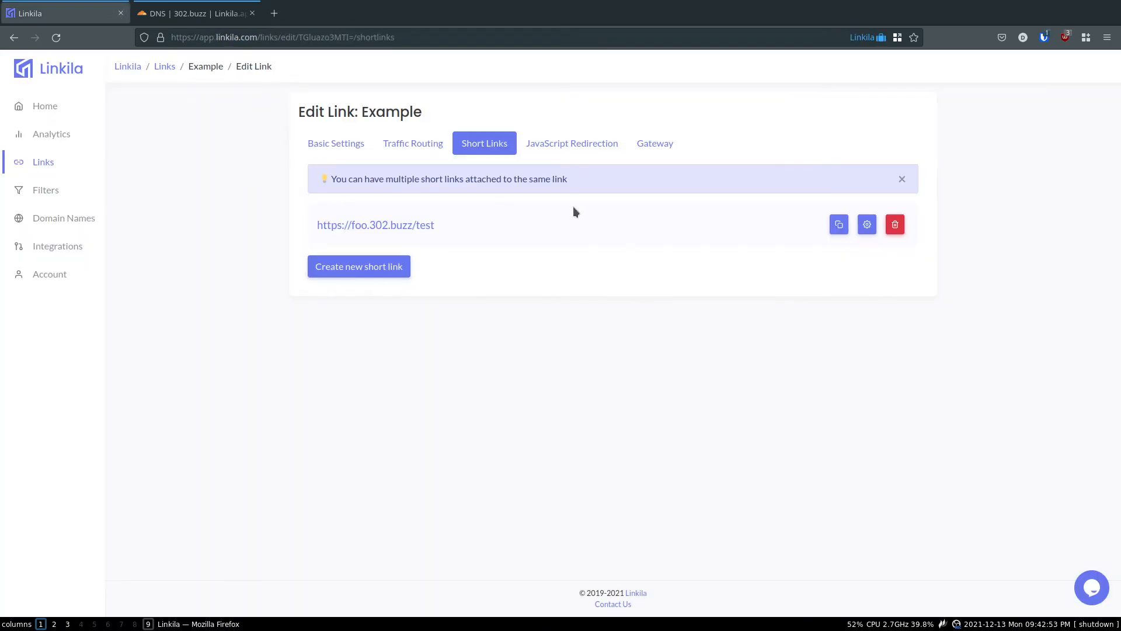
- Examine the JavaScript redirection code of the Example link
left_click(564, 145)
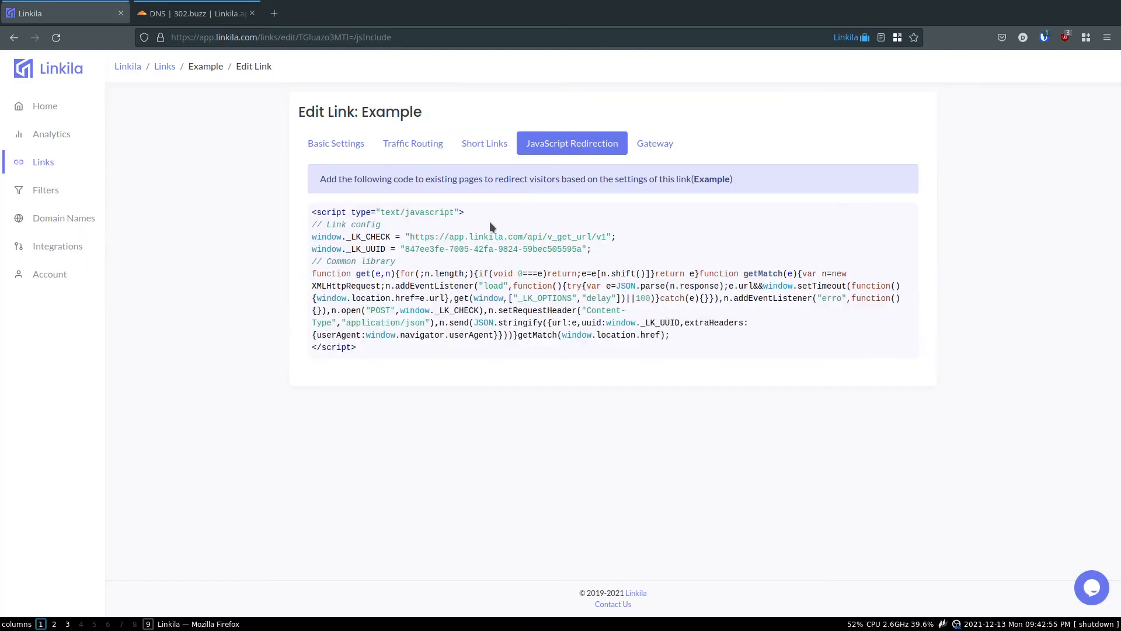
left_click_drag(306, 209, 436, 385)
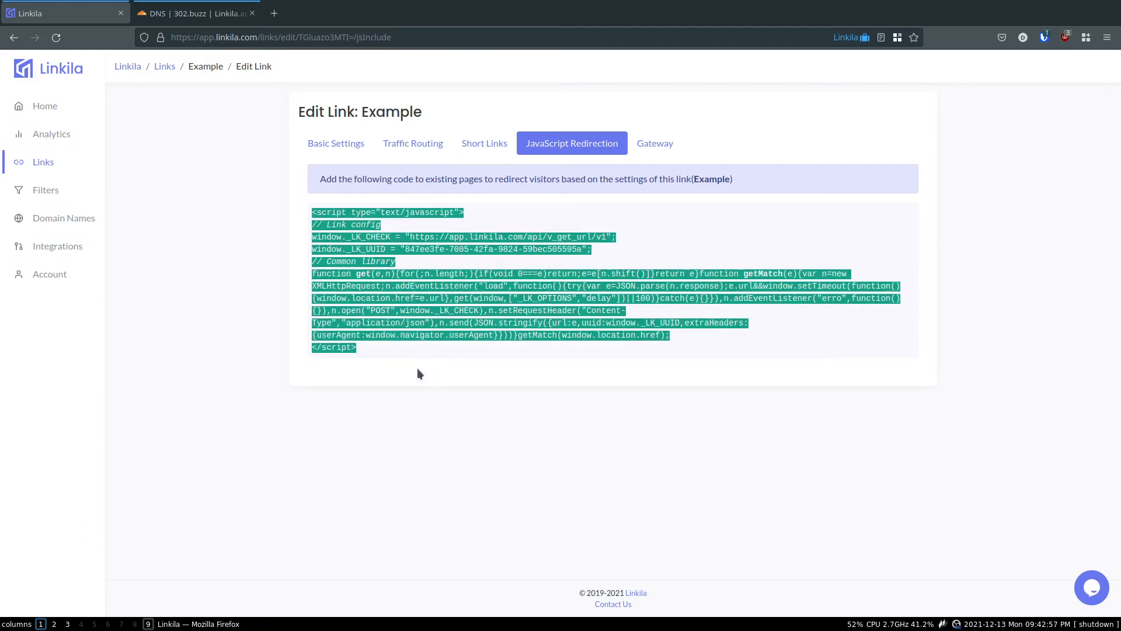
left_click(401, 355)
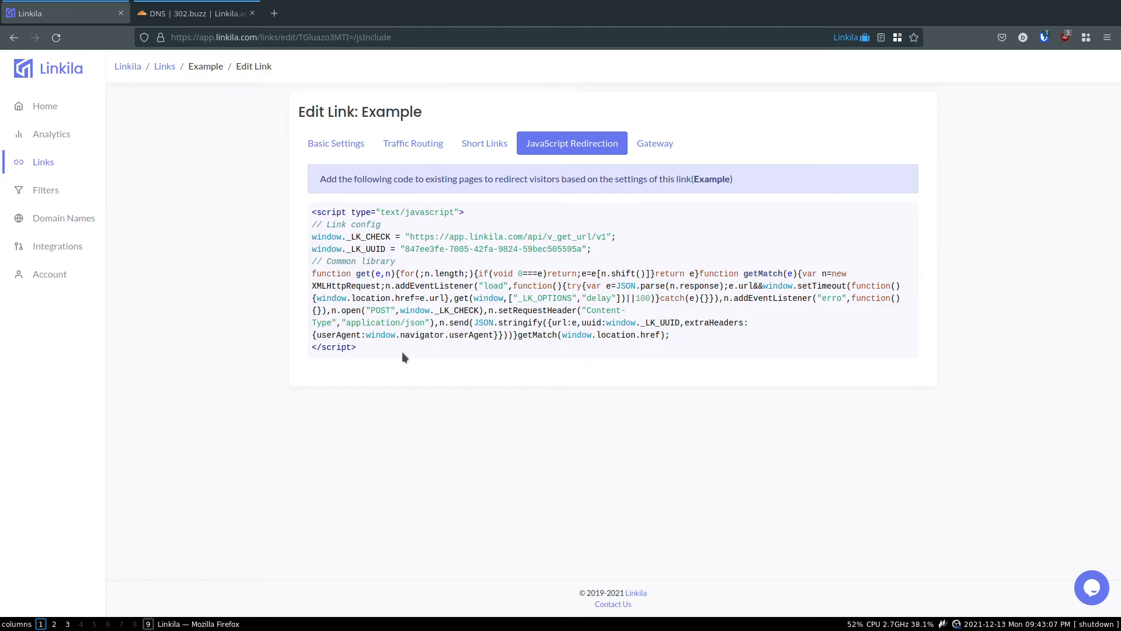
left_click_drag(384, 348, 306, 213)
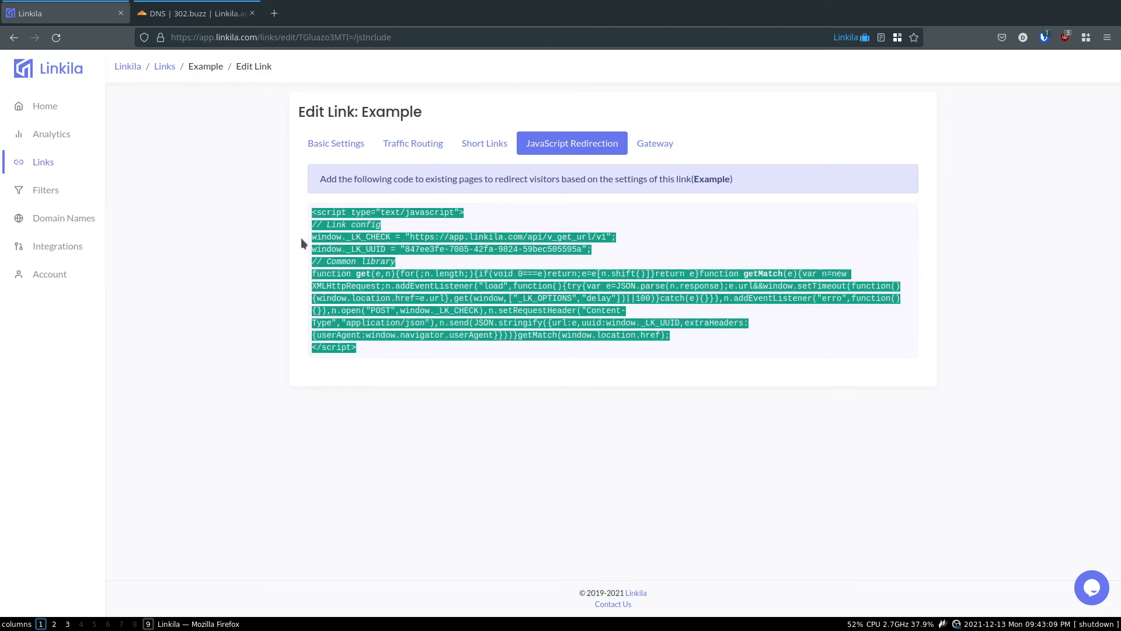
left_click(298, 233)
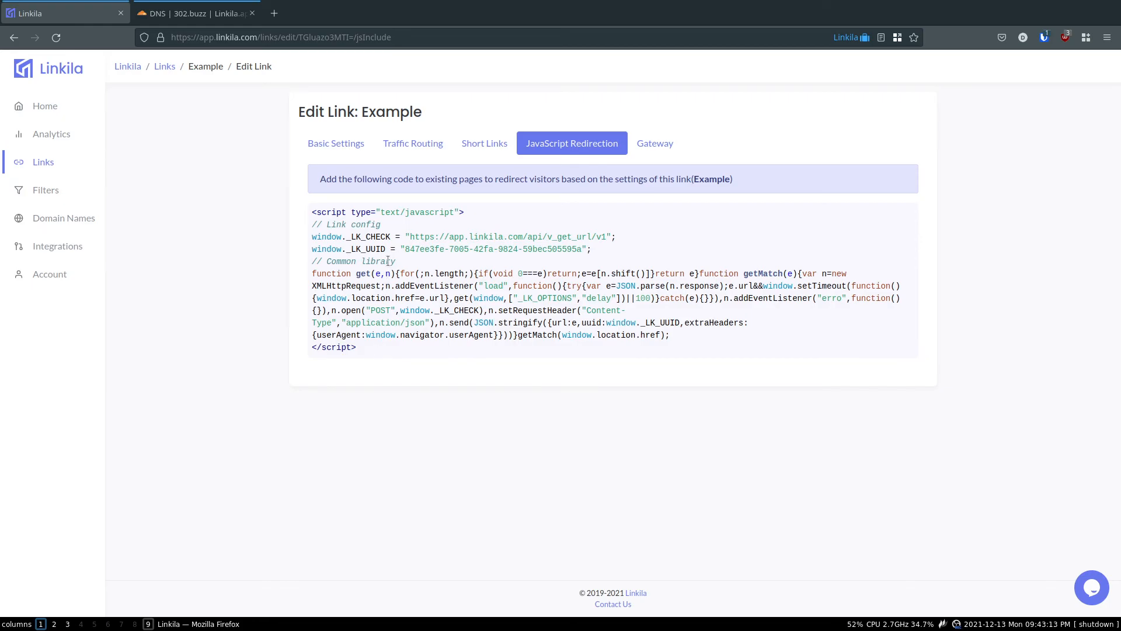
- Review the Example link's traffic routing, basic settings and JavaScript redirection, along with its downloadable PHP gateways
left_click(413, 144)
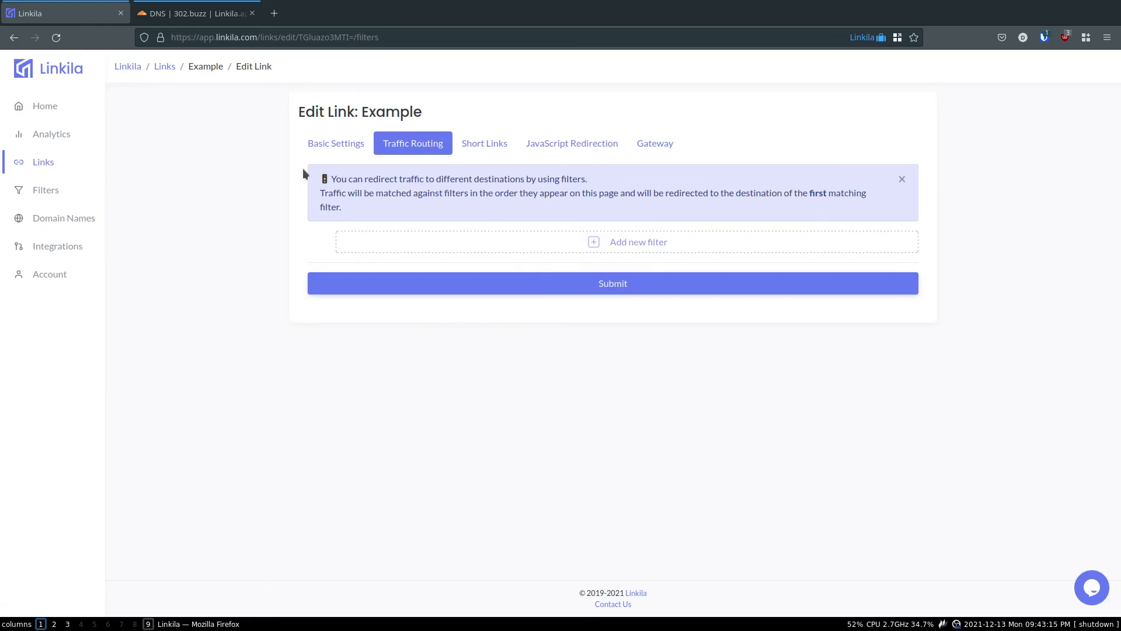
left_click(329, 145)
left_click(578, 146)
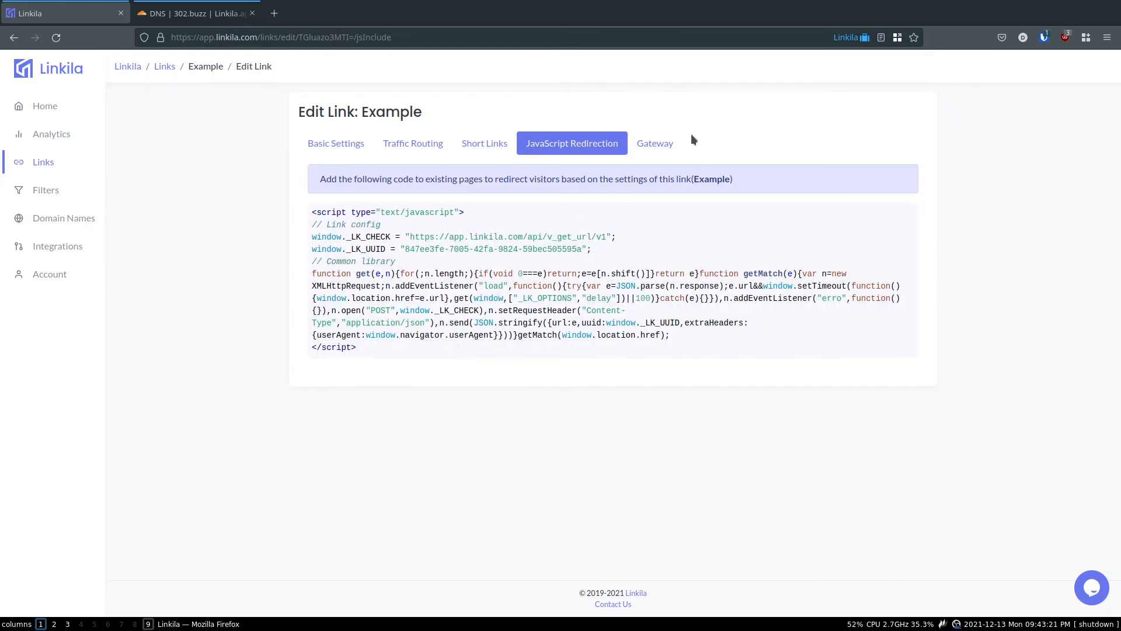
left_click(669, 143)
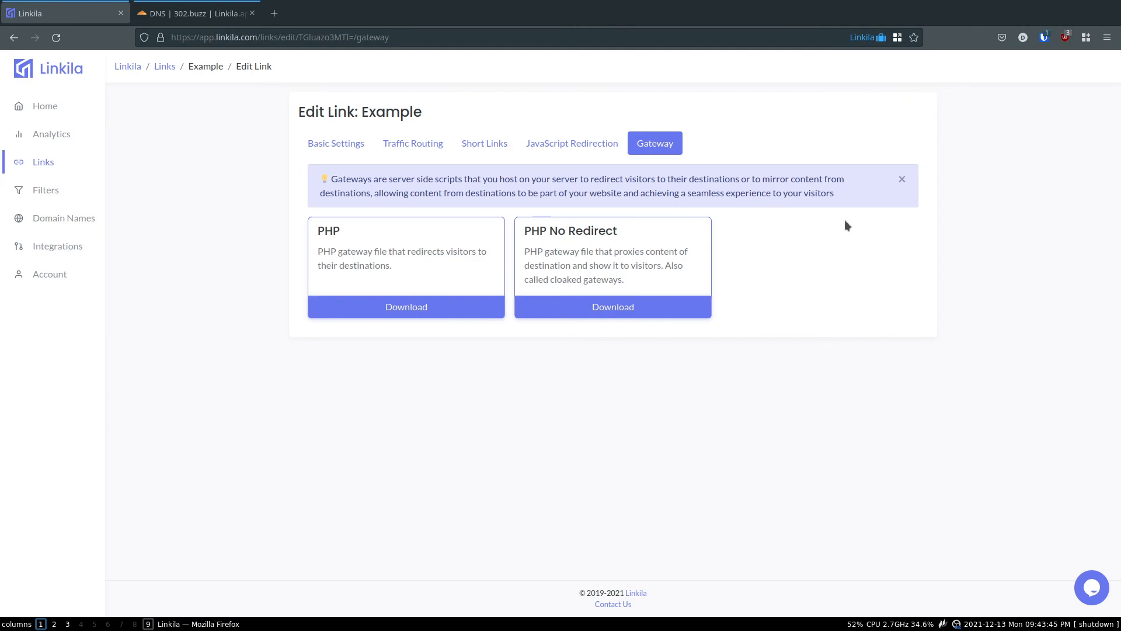
left_click(553, 146)
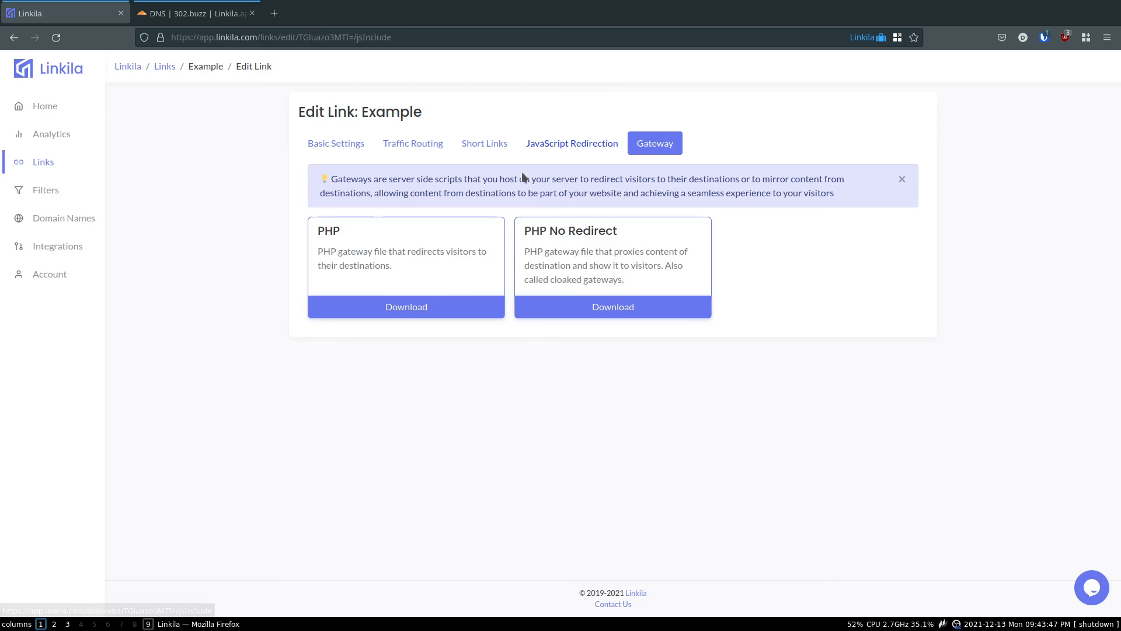
- Examine the account's analytics, including the visits chart and the breakdowns by link, domain, language and device
left_click(76, 140)
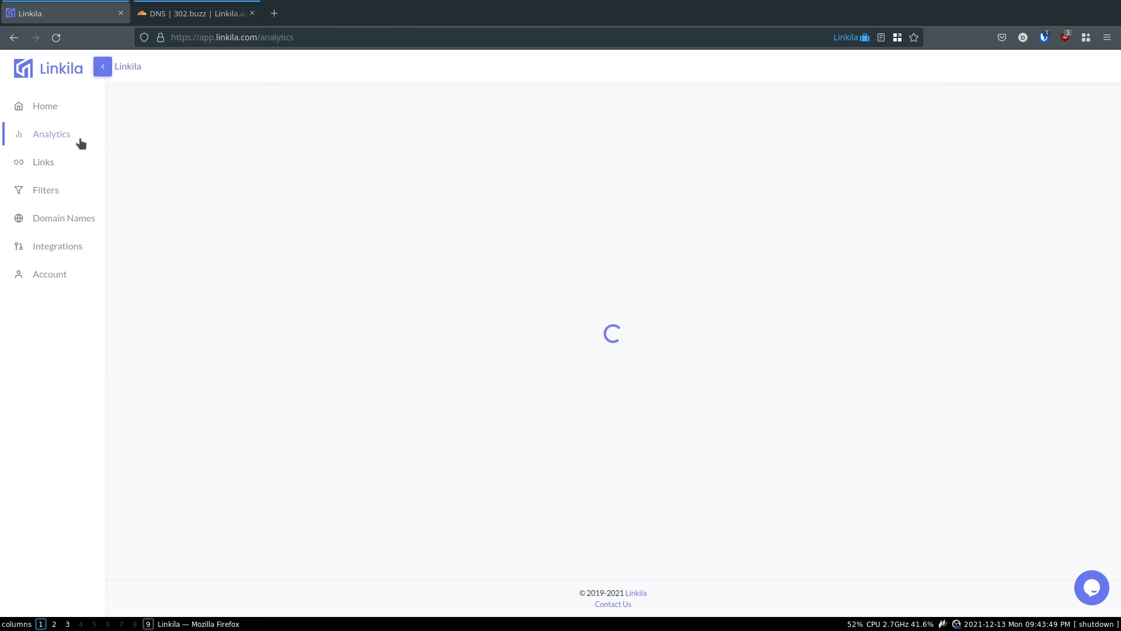
mouse_move(896, 304)
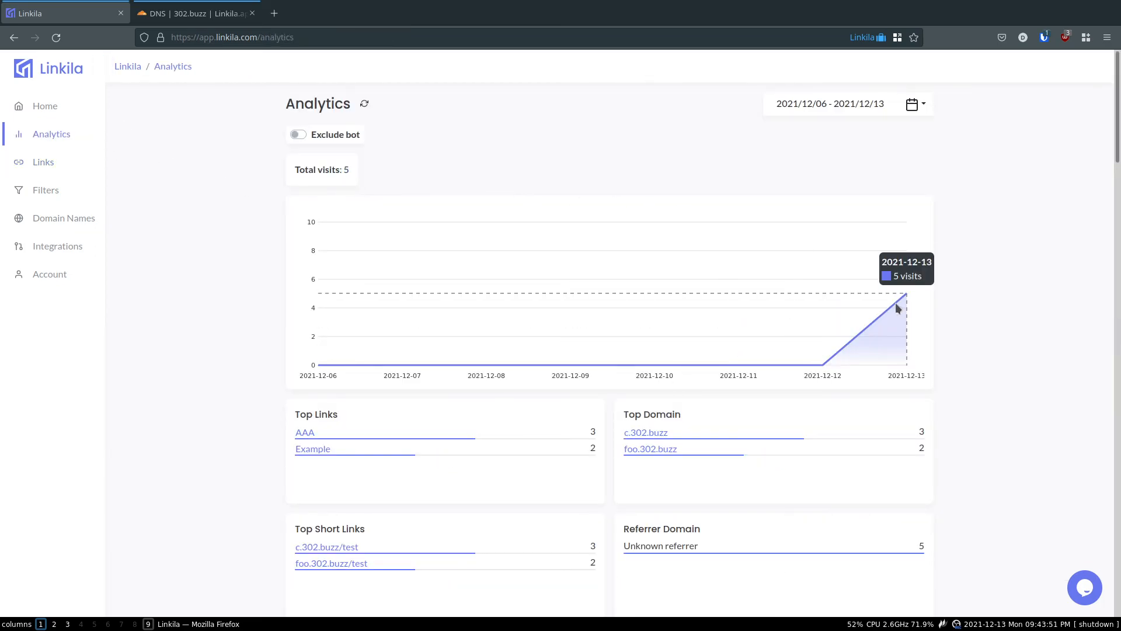
scroll(633, 362, "down", 2)
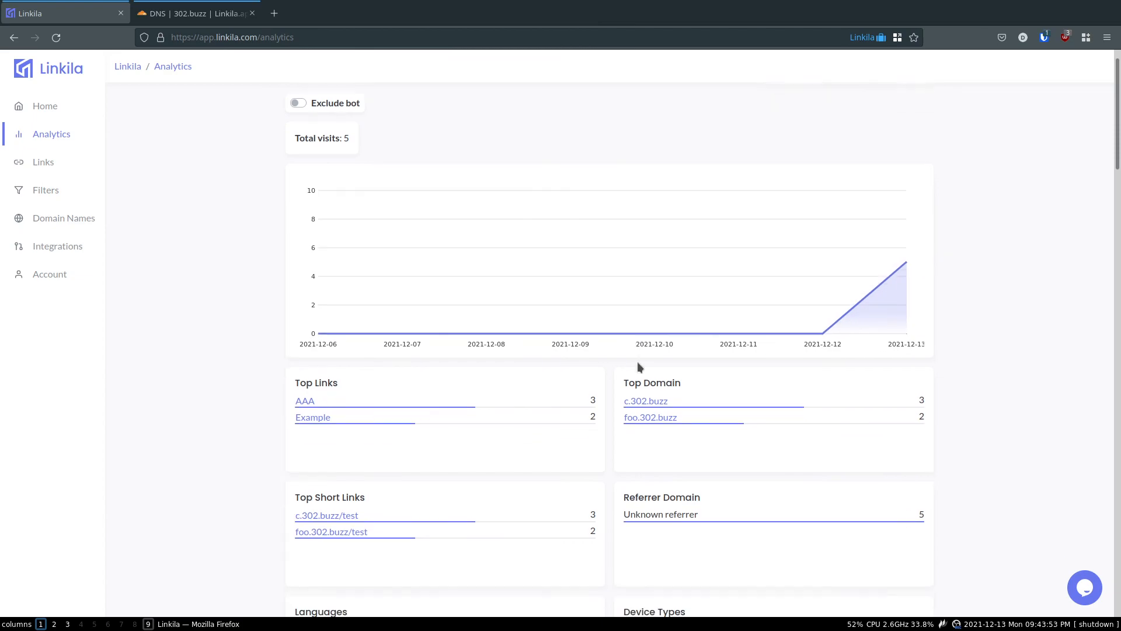
scroll(525, 303, "up", 2)
scroll(642, 327, "down", 2)
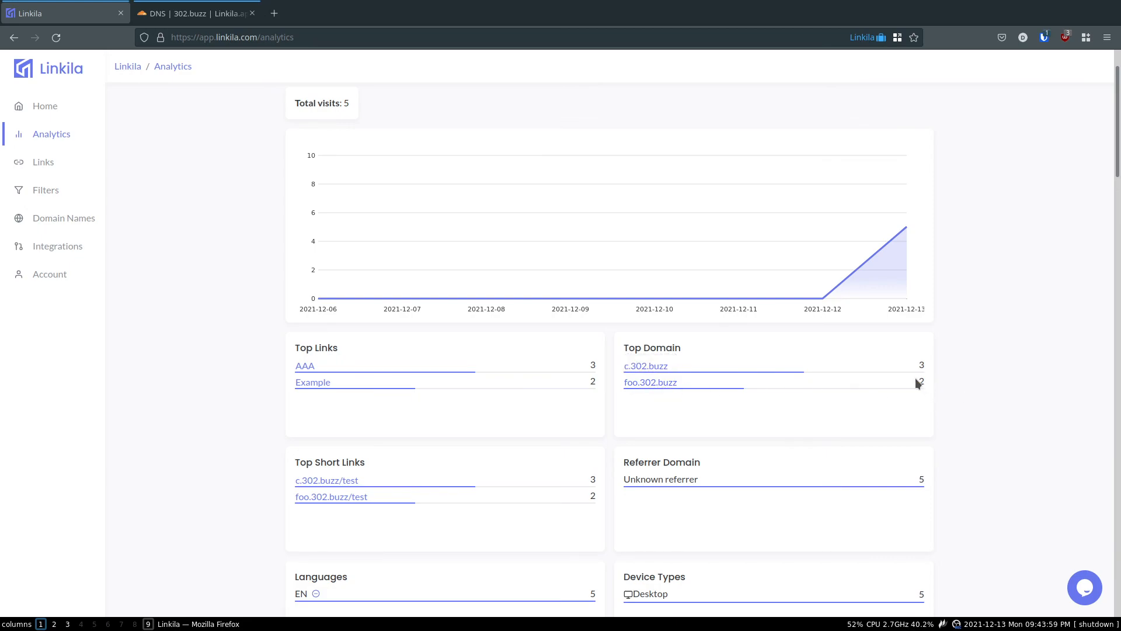
scroll(649, 368, "down", 2)
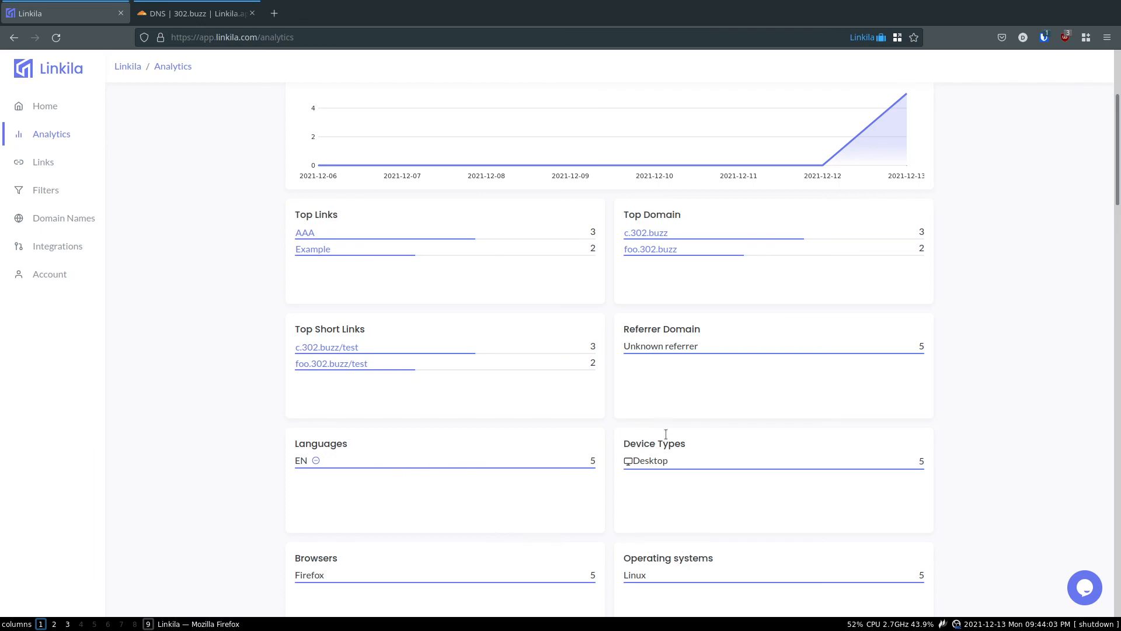
scroll(535, 317, "up", 3)
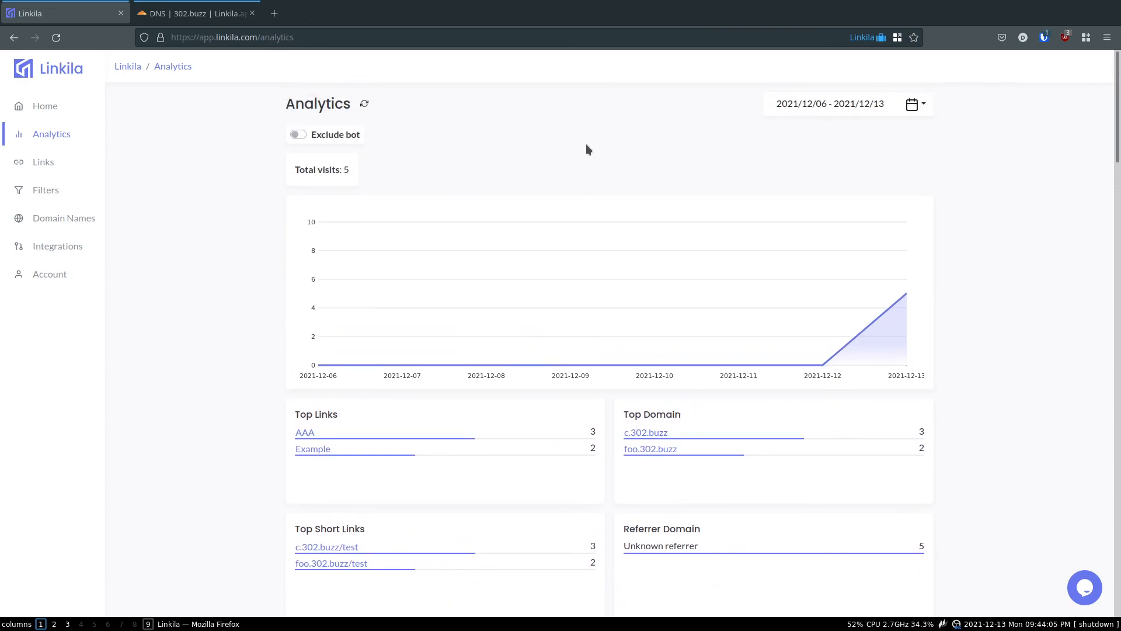